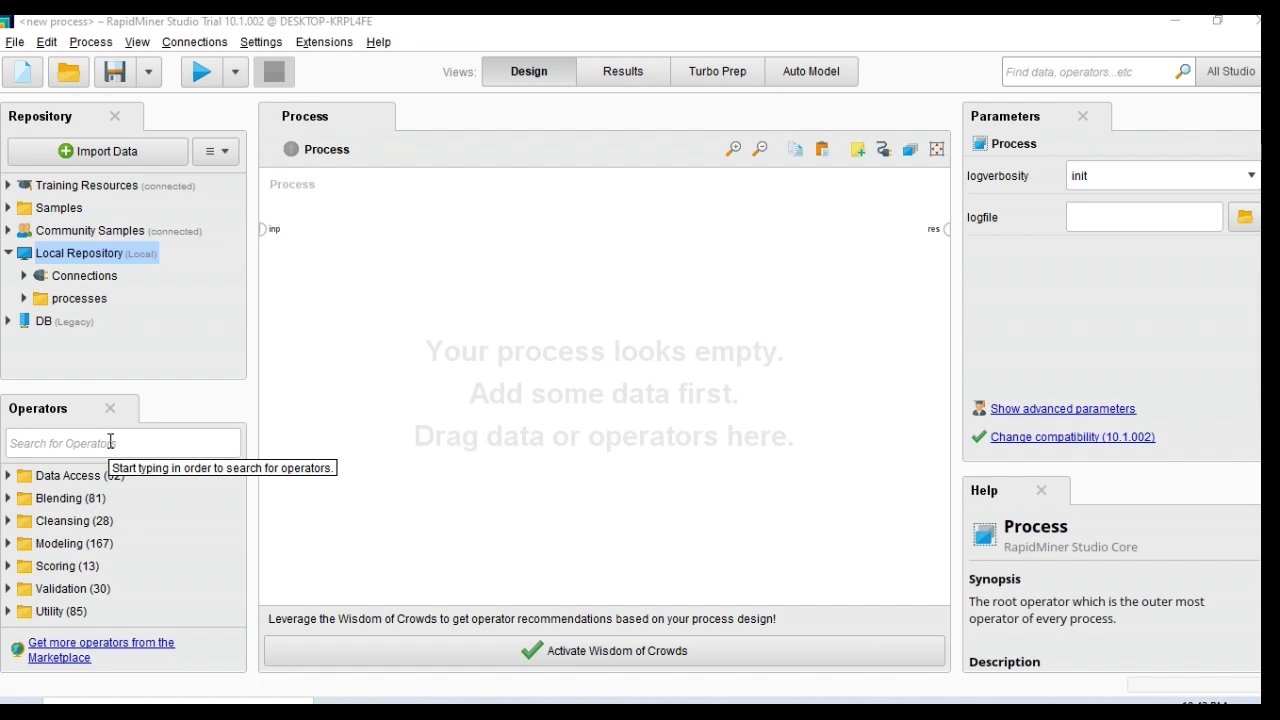
- Search the operators for 'read' and place a Read CSV operator on the process canvas
click(80, 443)
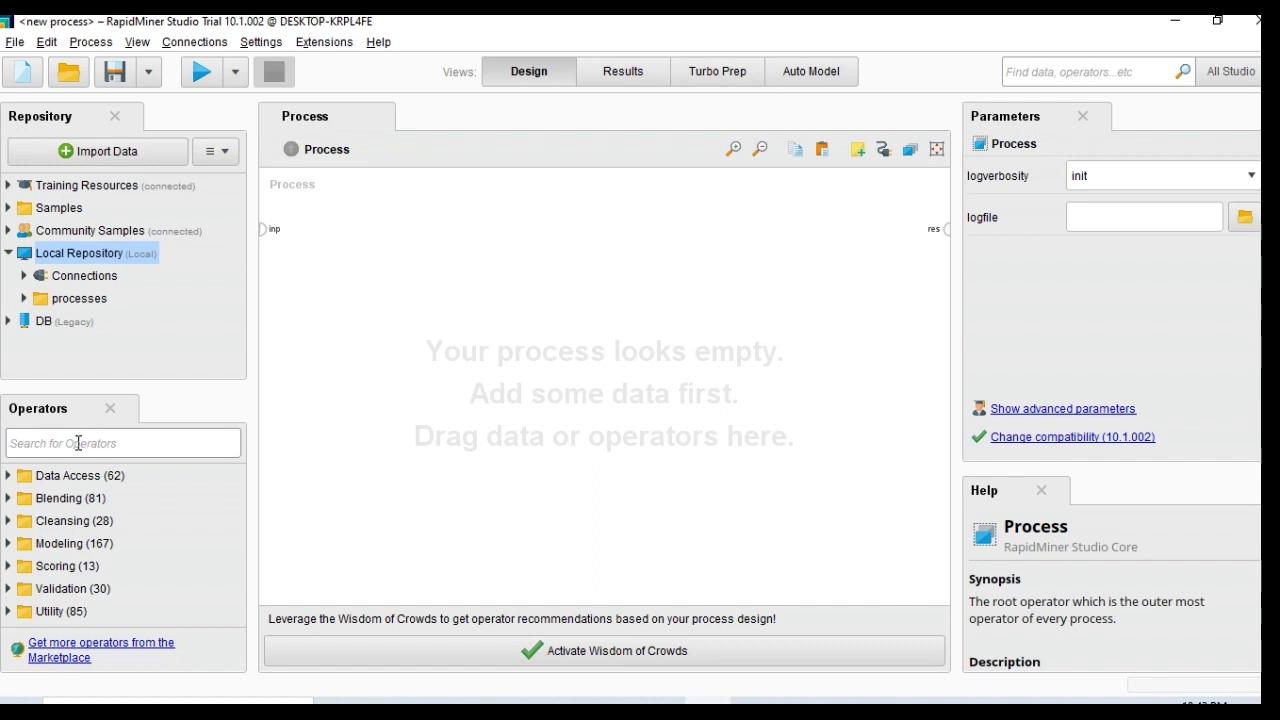
text(read)
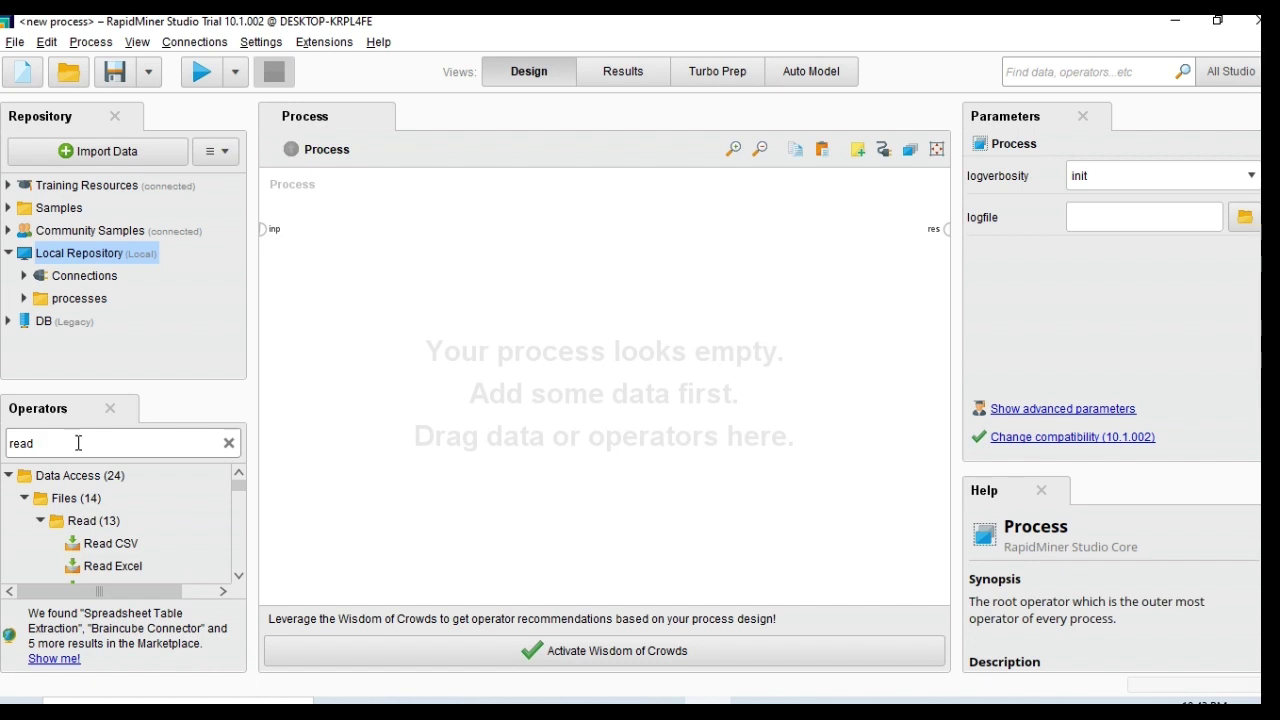
drag(117, 548, 408, 240)
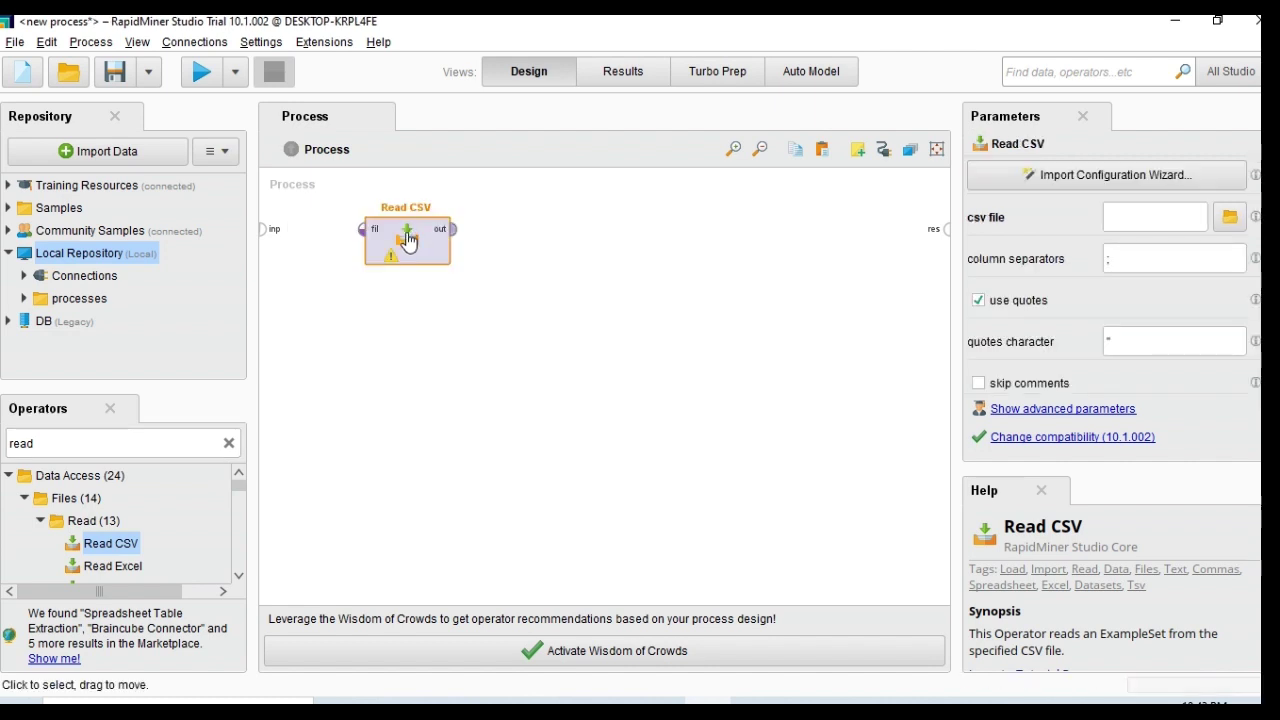
- In the Import Configuration Wizard, select diabetes.csv from D:\RUSL\Tech\DS
click(1079, 175)
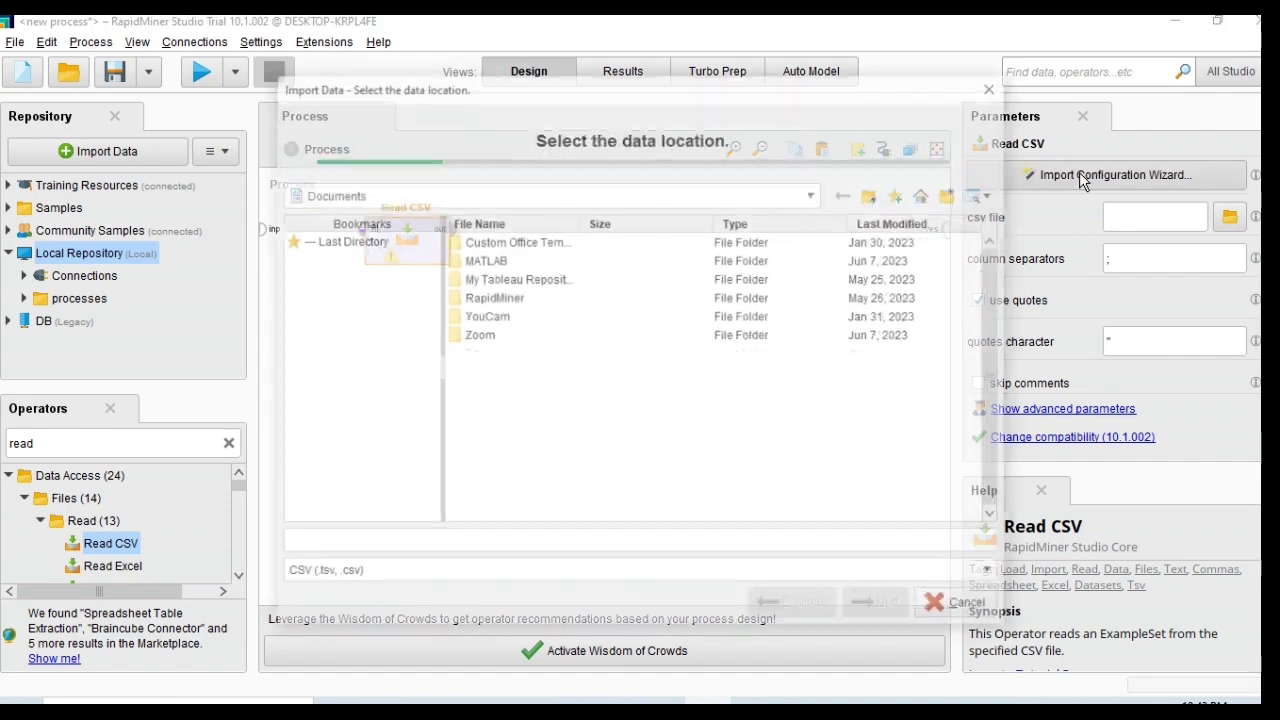
click(656, 198)
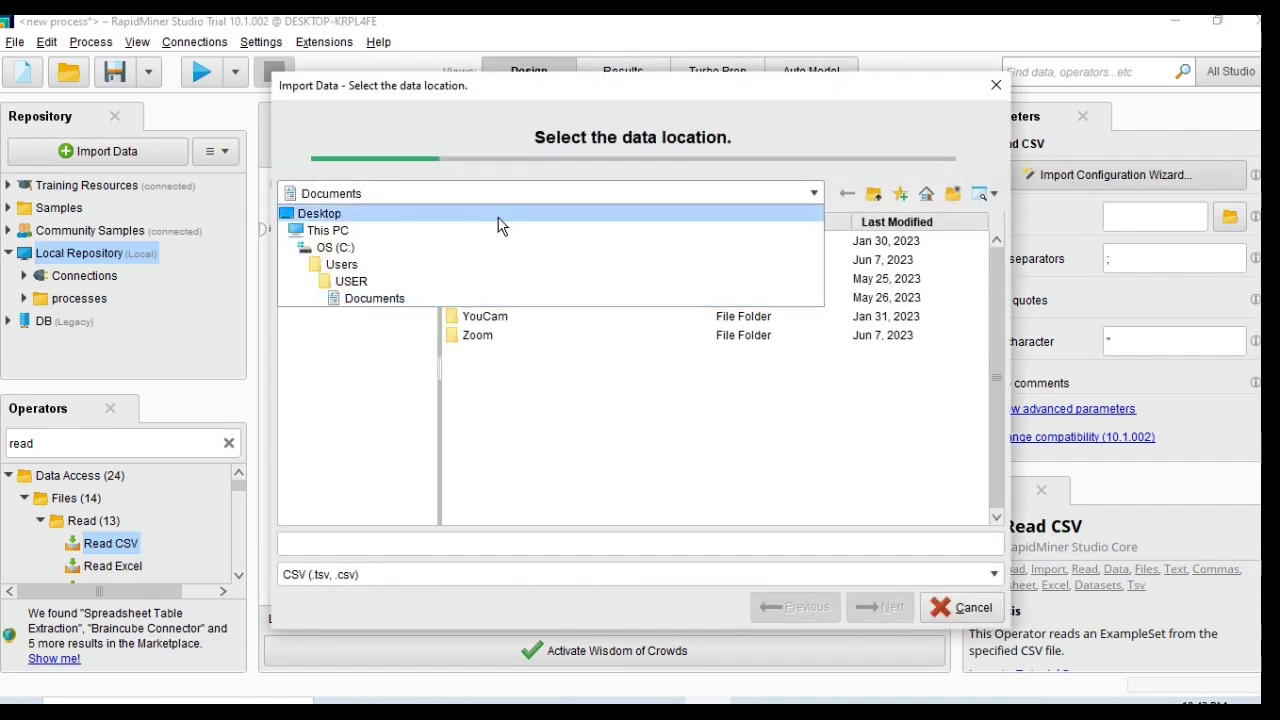
click(340, 216)
double_click(484, 316)
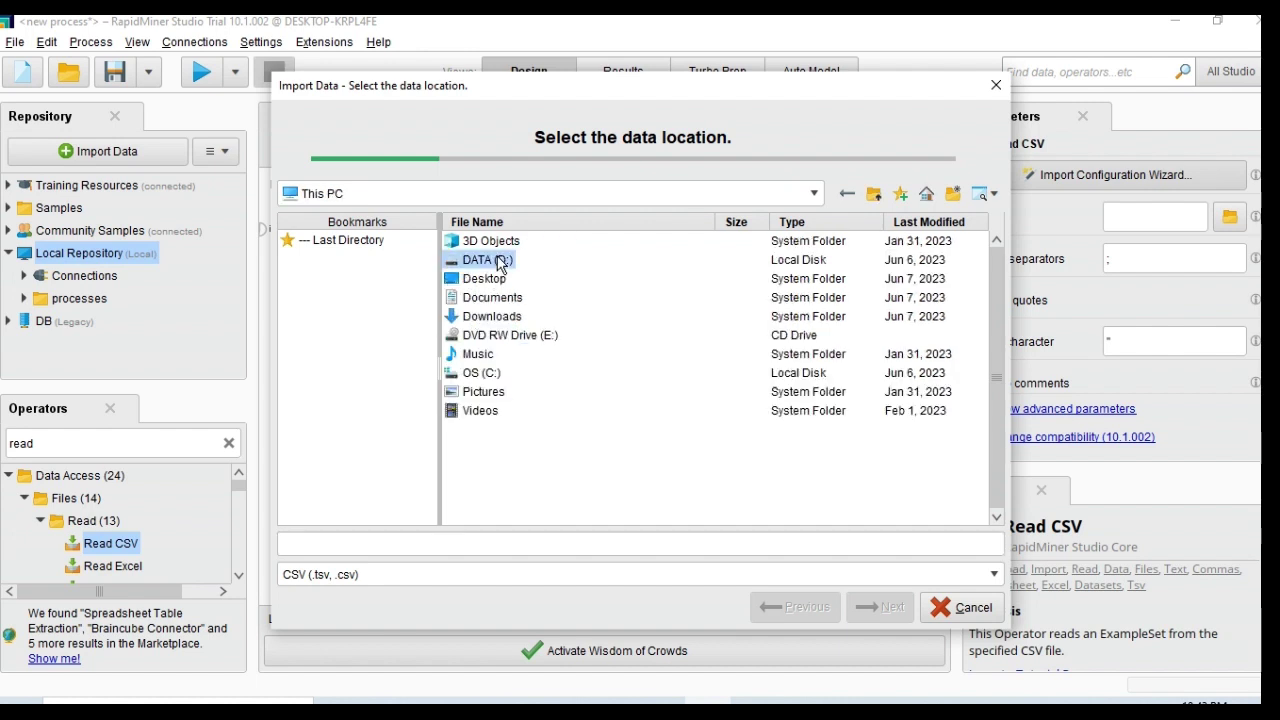
double_click(488, 260)
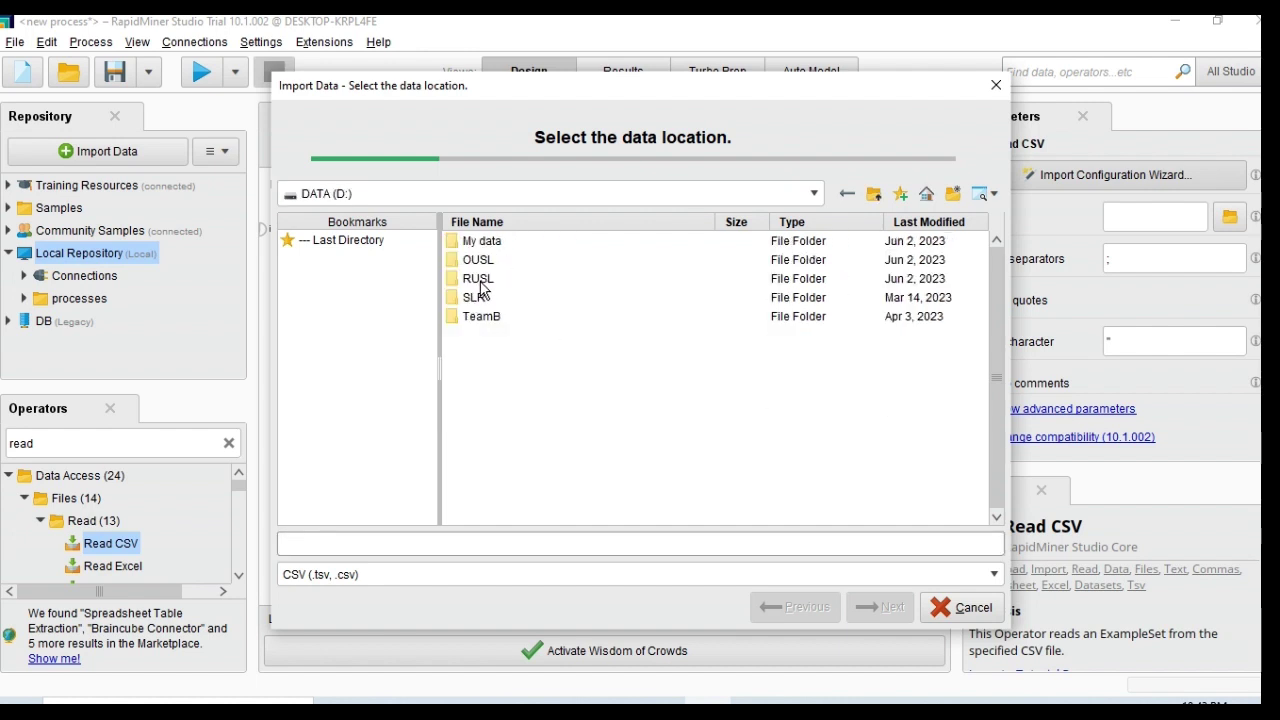
double_click(478, 282)
scroll(520, 503, down, 2)
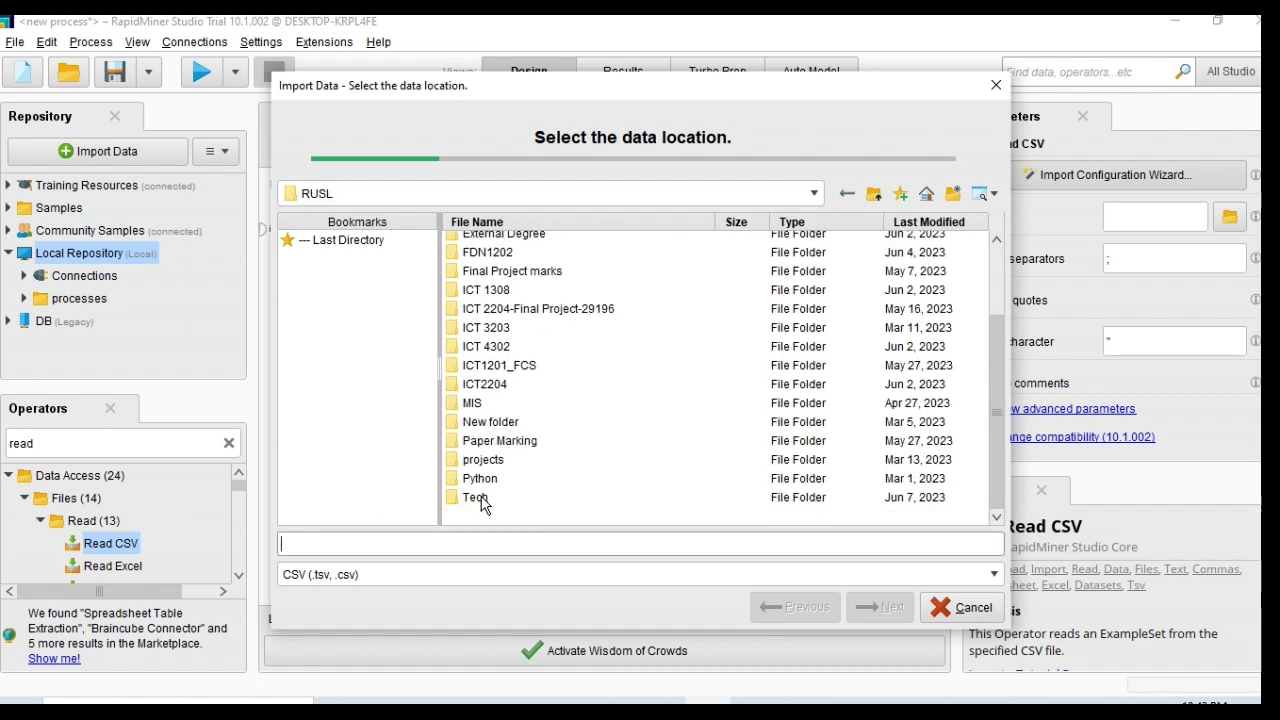
double_click(484, 498)
double_click(481, 261)
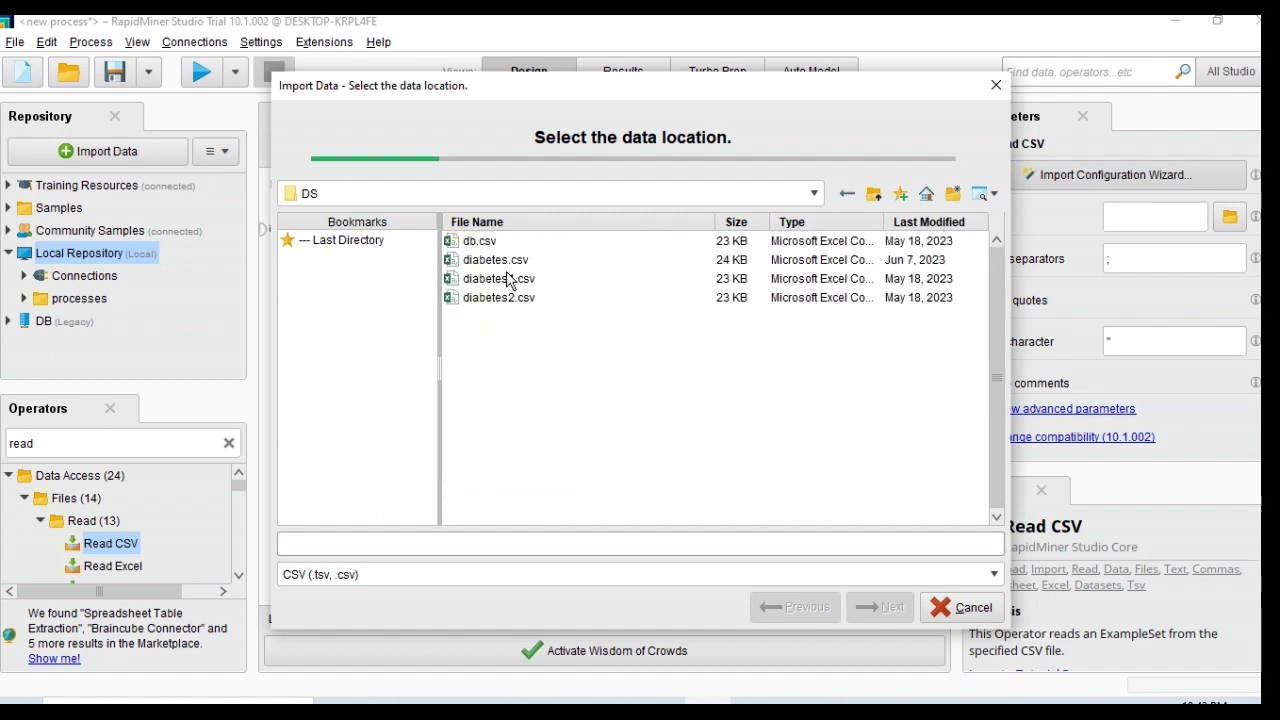
click(505, 262)
- Finish the import with comma-separated columns and clear the operator search
click(887, 606)
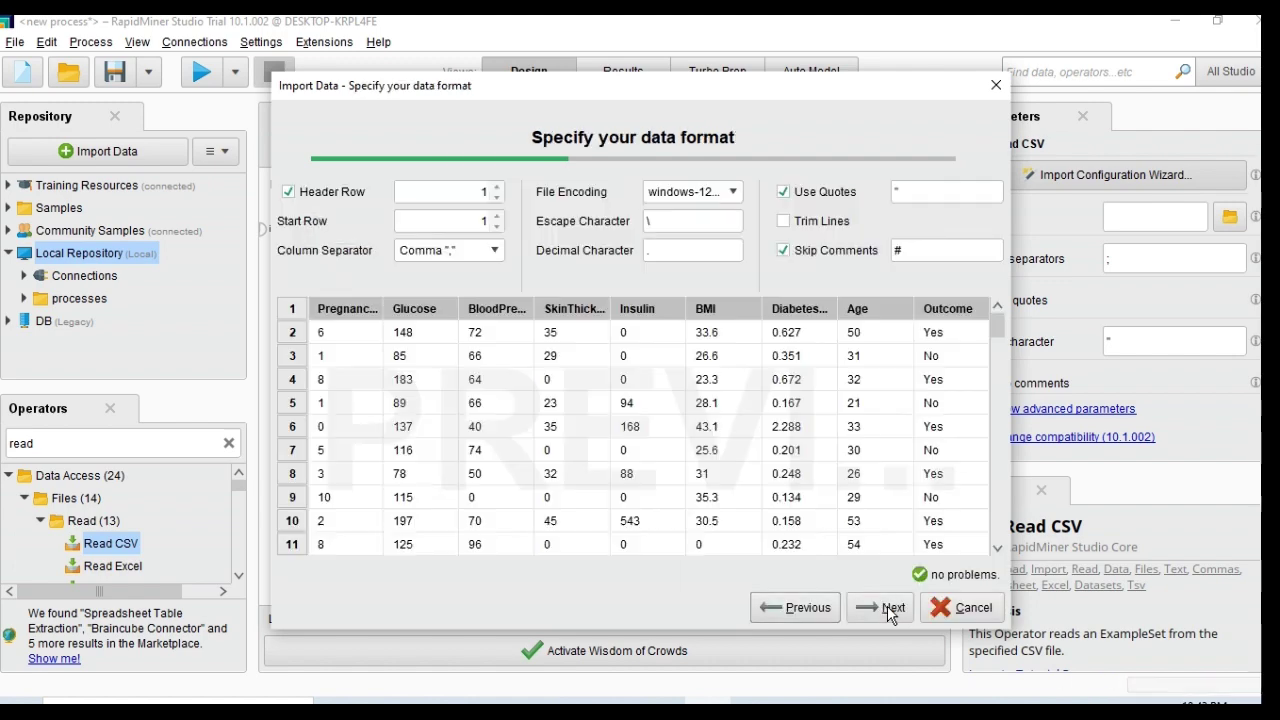
click(887, 606)
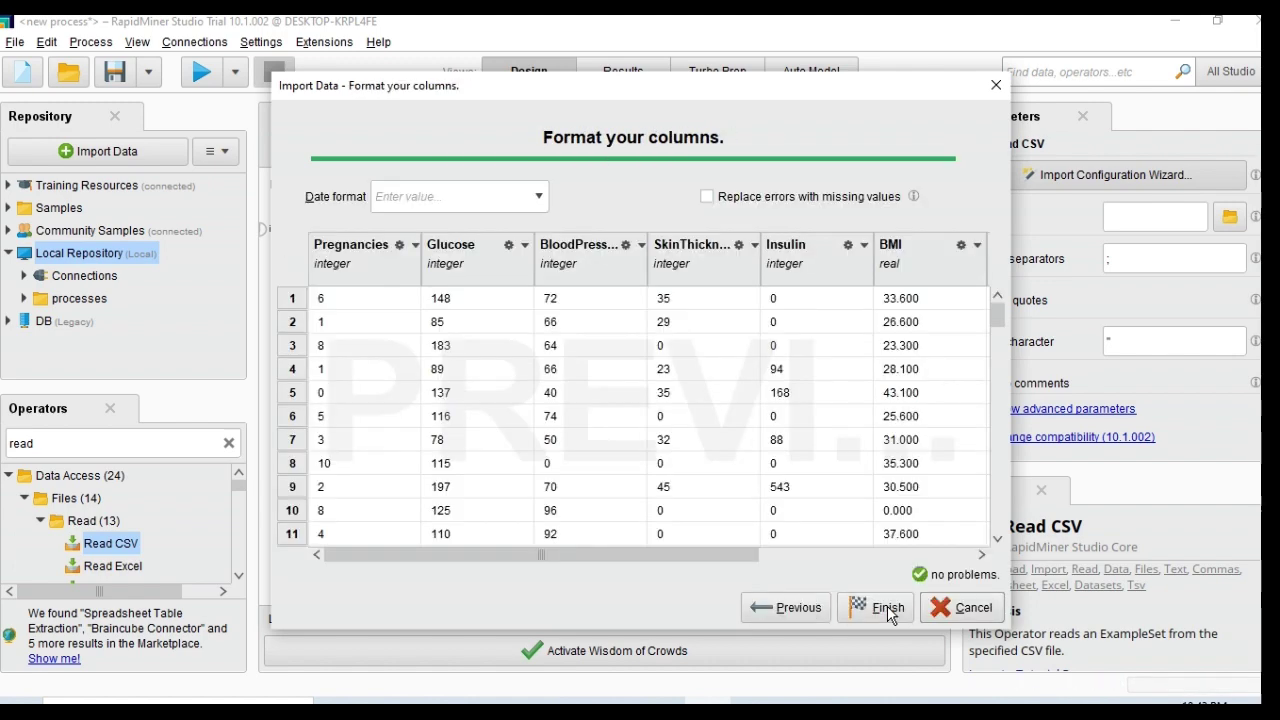
drag(708, 557, 930, 552)
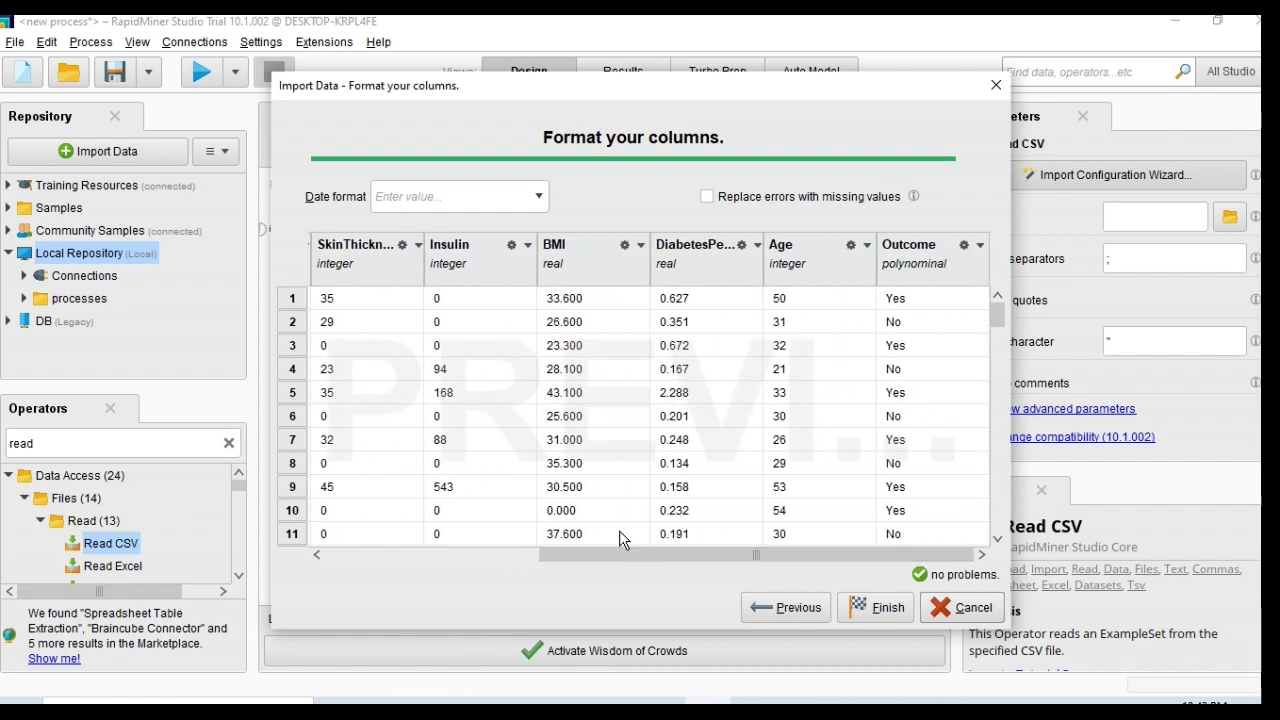
click(895, 610)
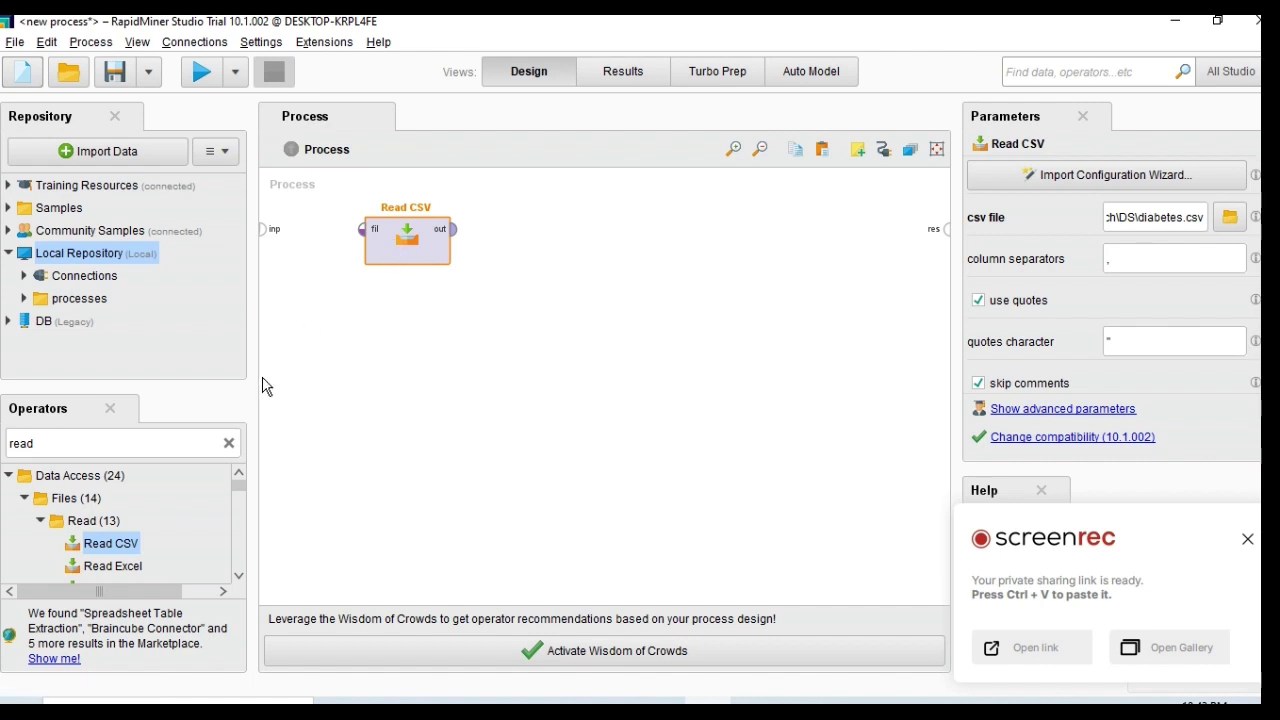
click(228, 443)
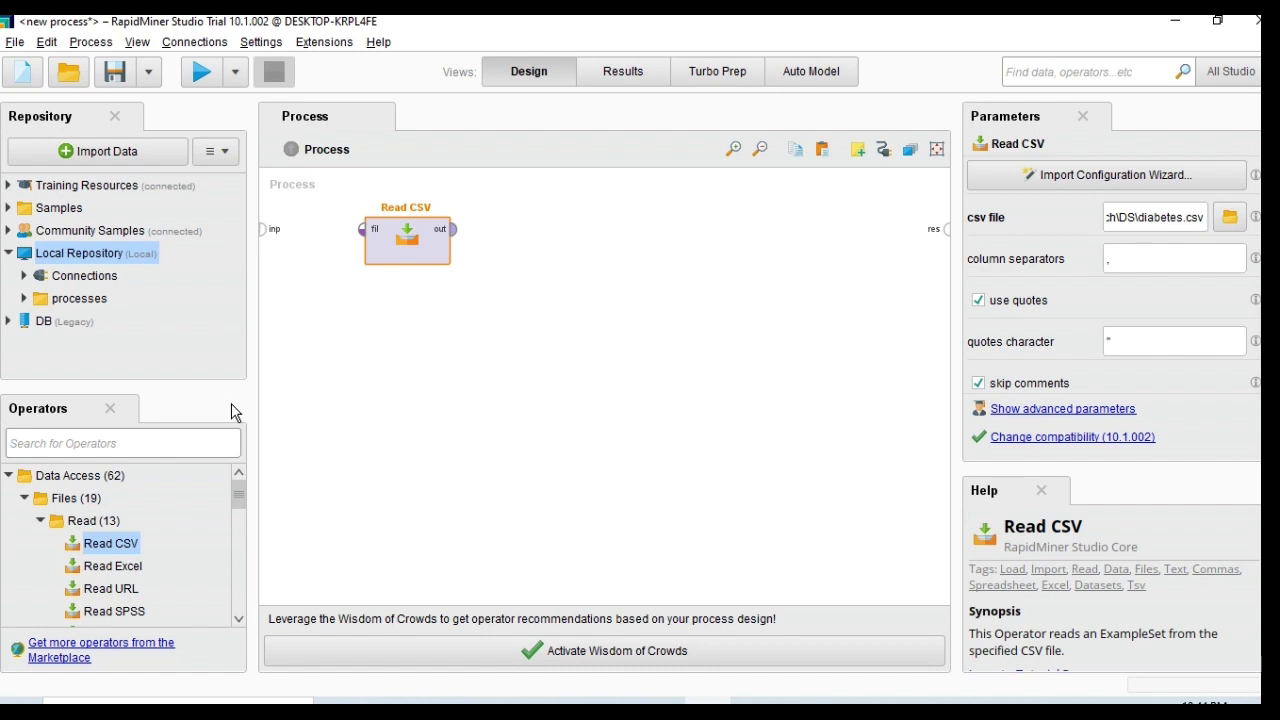
- Add a Store operator, wiring Read CSV into it and its output to the process result
text(store)
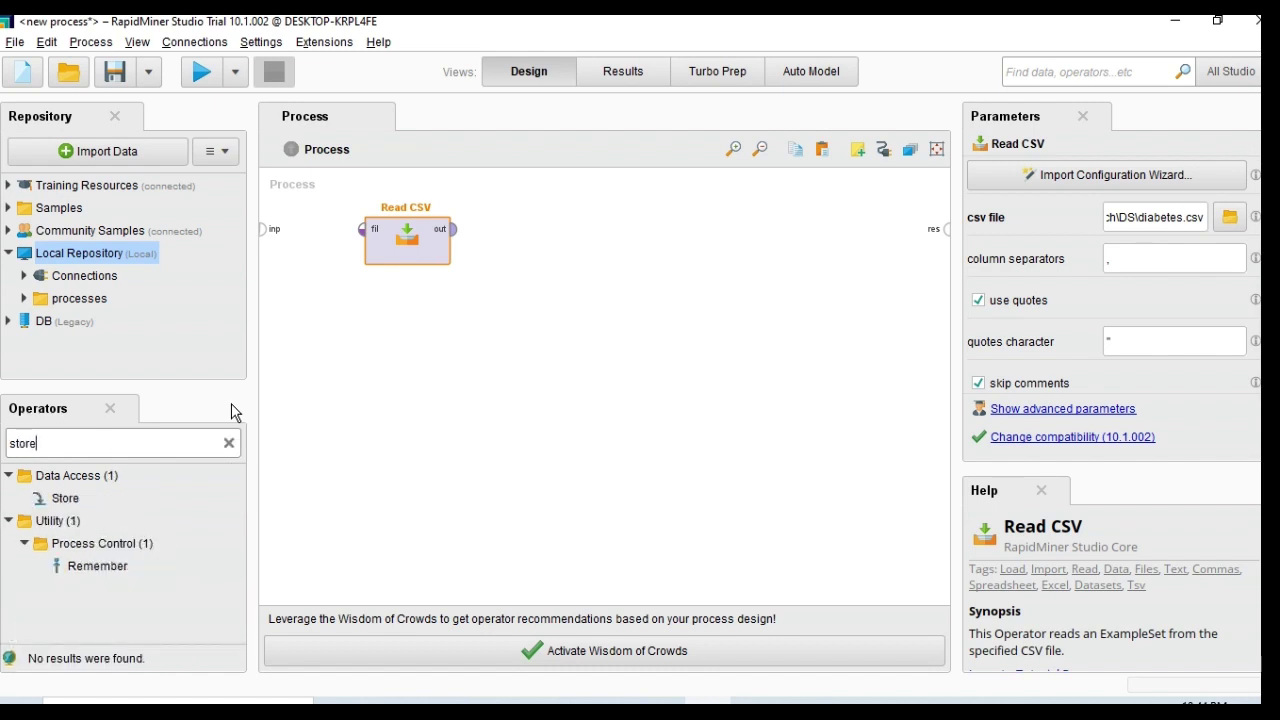
drag(70, 498, 534, 242)
click(451, 231)
click(490, 230)
click(581, 229)
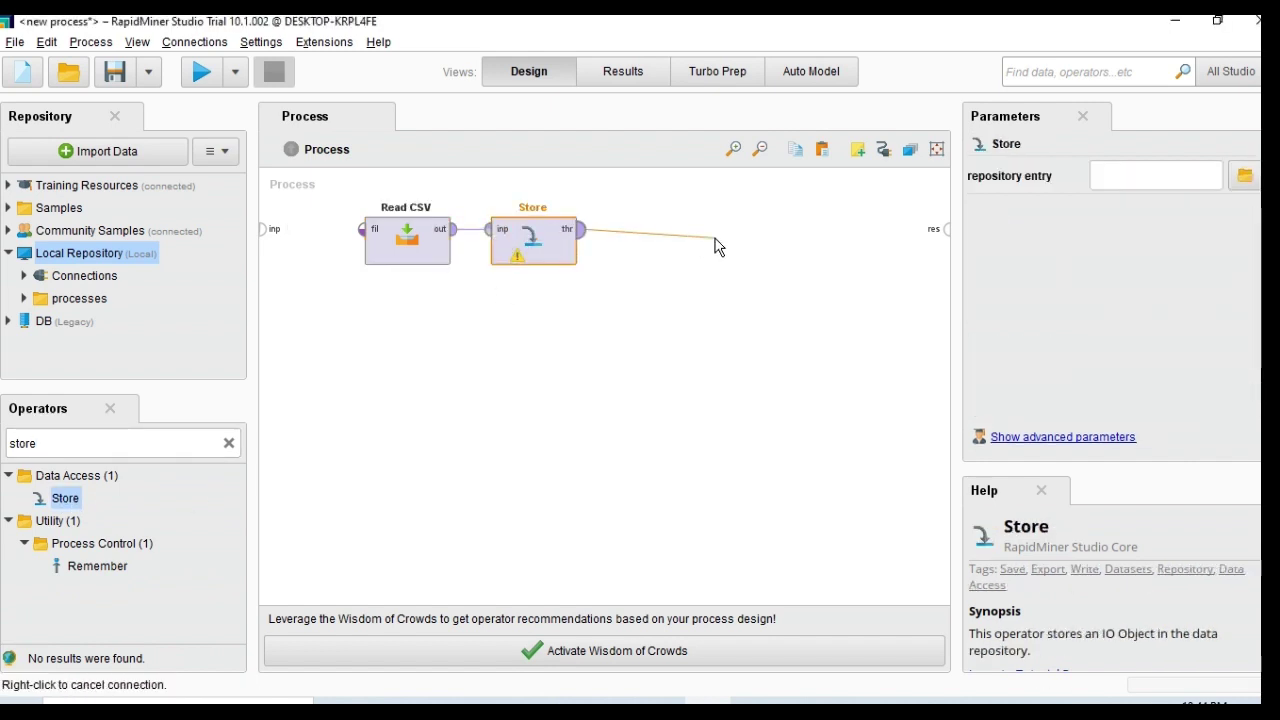
click(946, 229)
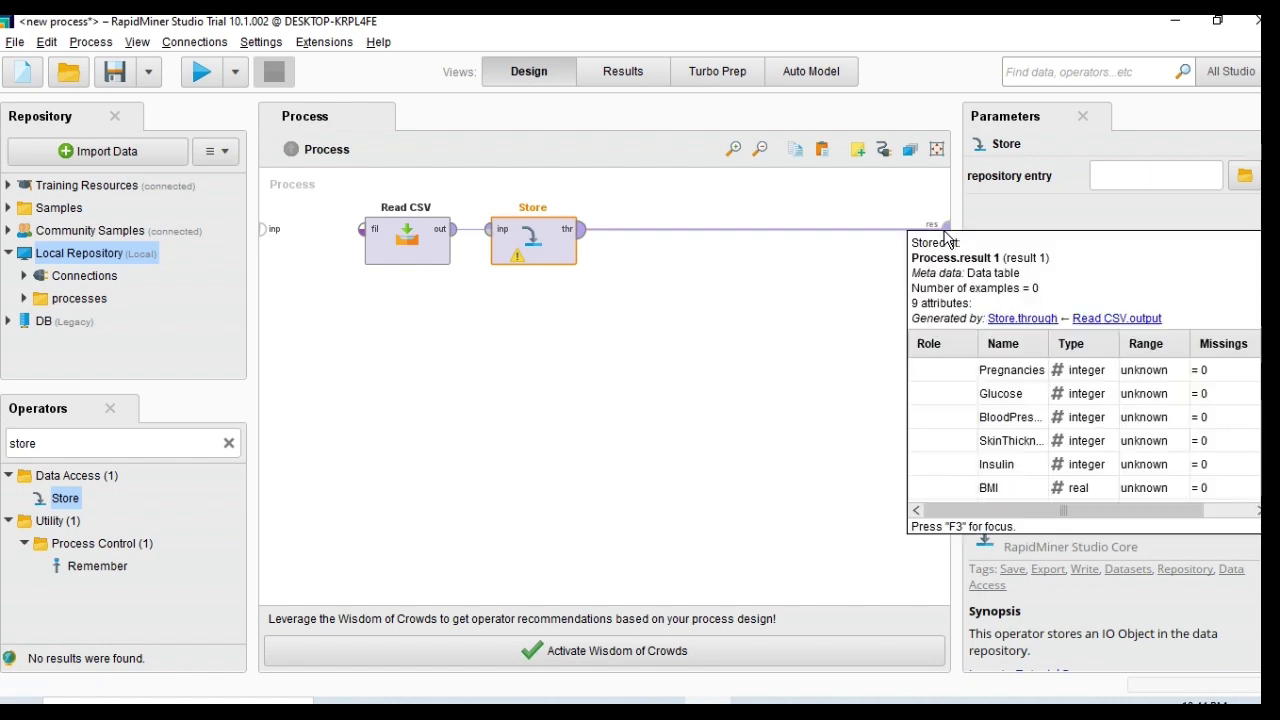
- Set the Store repository entry to Local Repository/data-store
click(1245, 176)
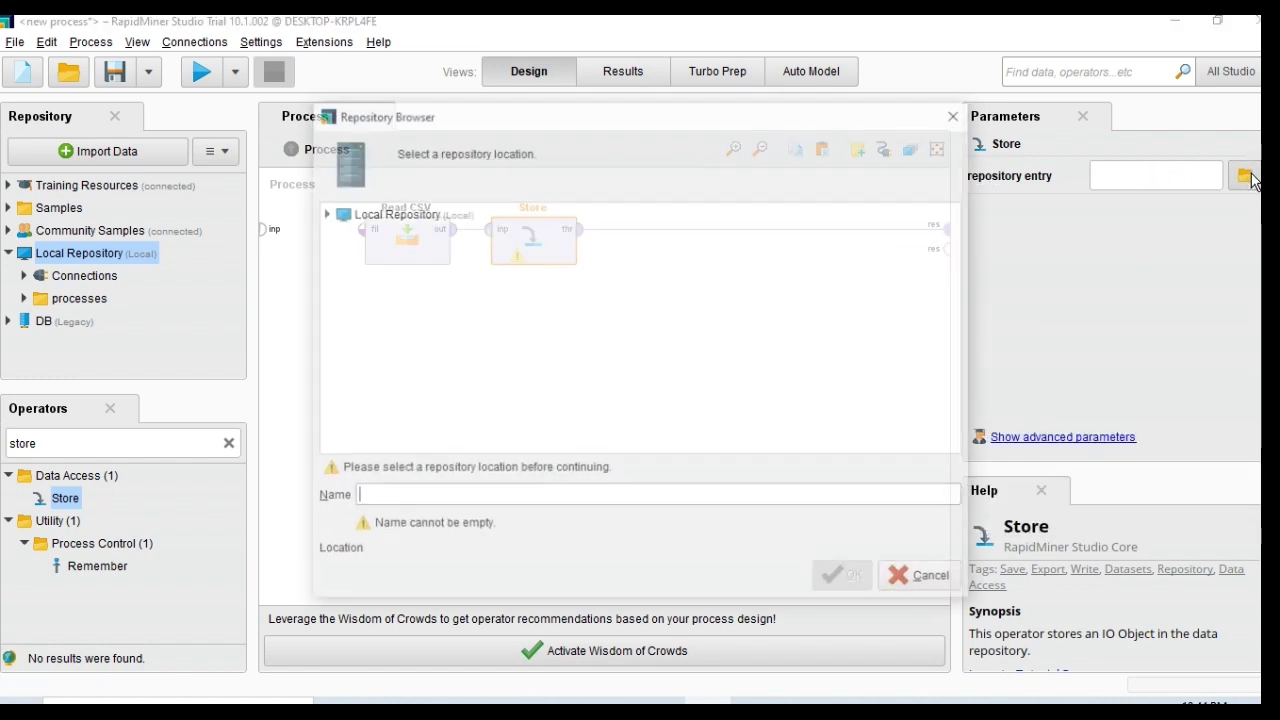
click(424, 218)
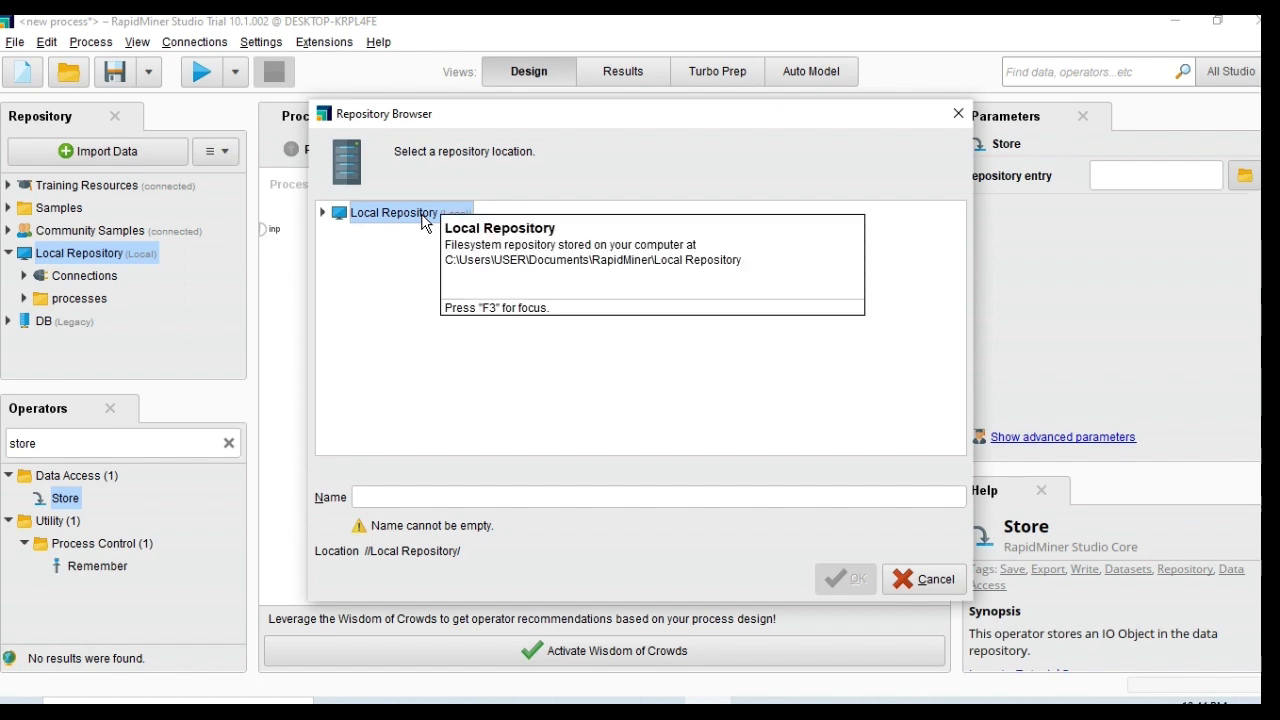
click(428, 500)
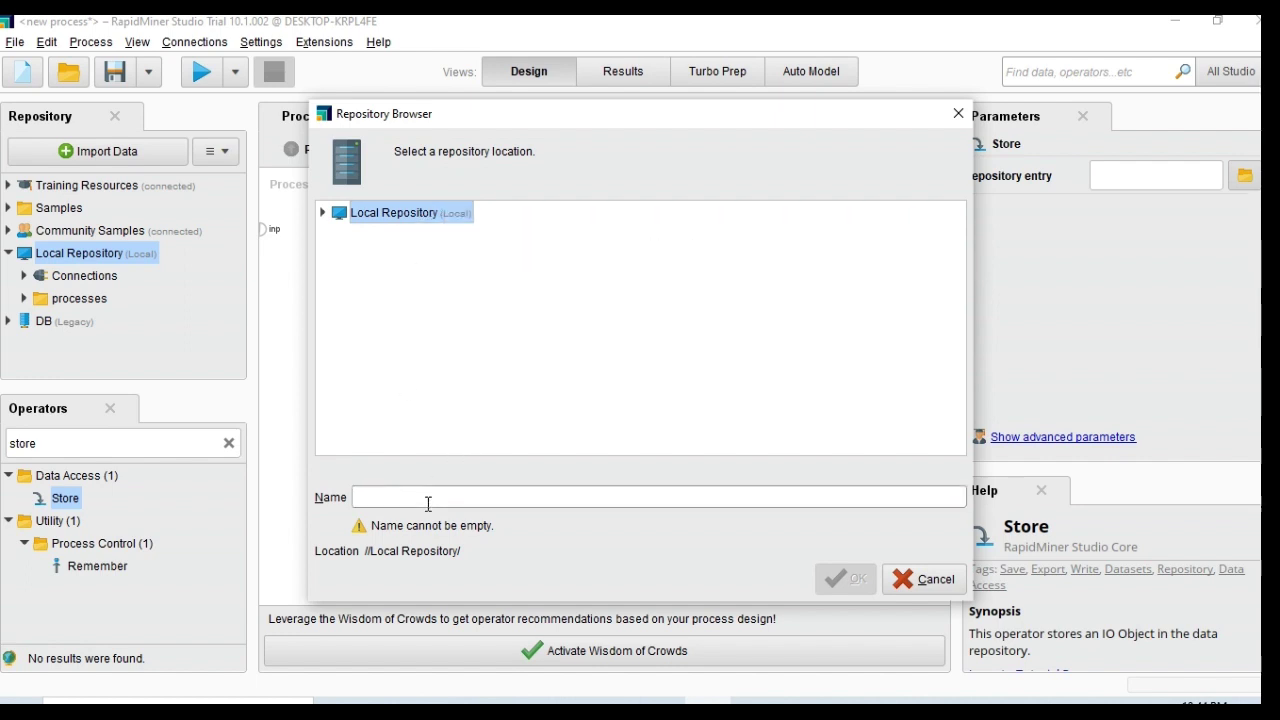
text(data-stor)
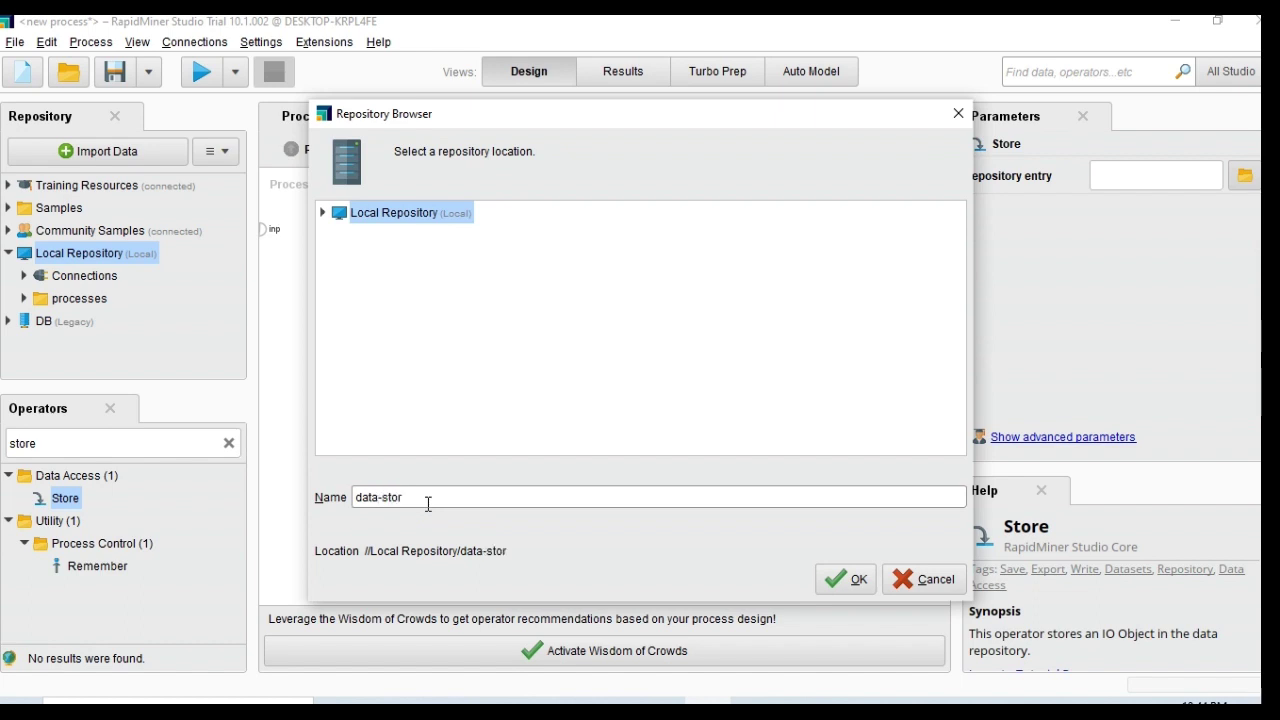
text(e)
click(848, 581)
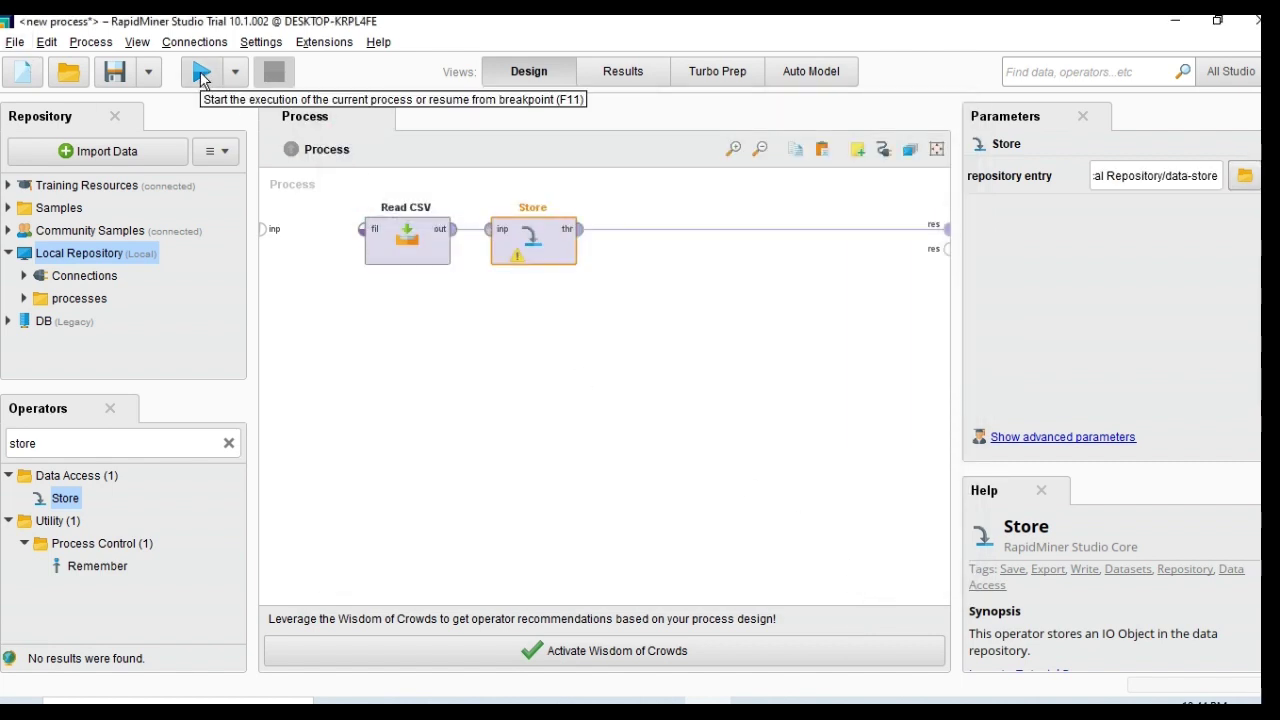
- Run the process, review the 768-example diabetes data, statistics and plot, then return to Design
click(200, 78)
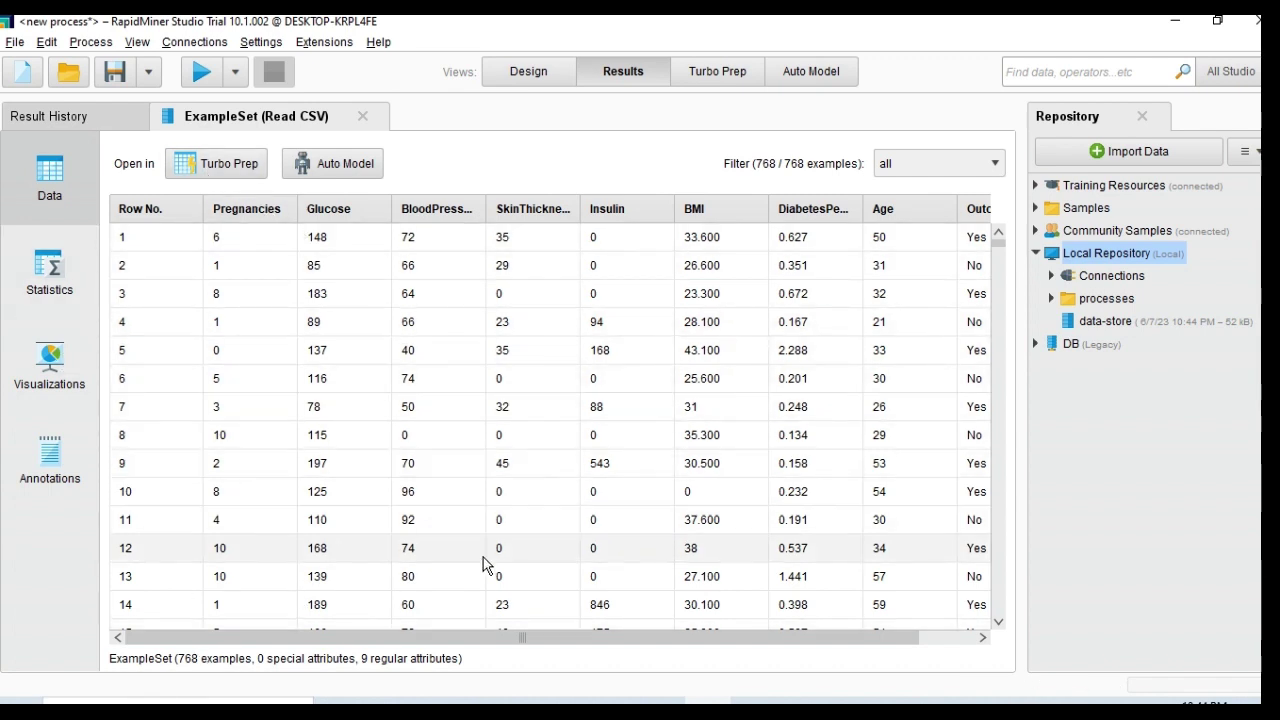
drag(437, 643, 548, 643)
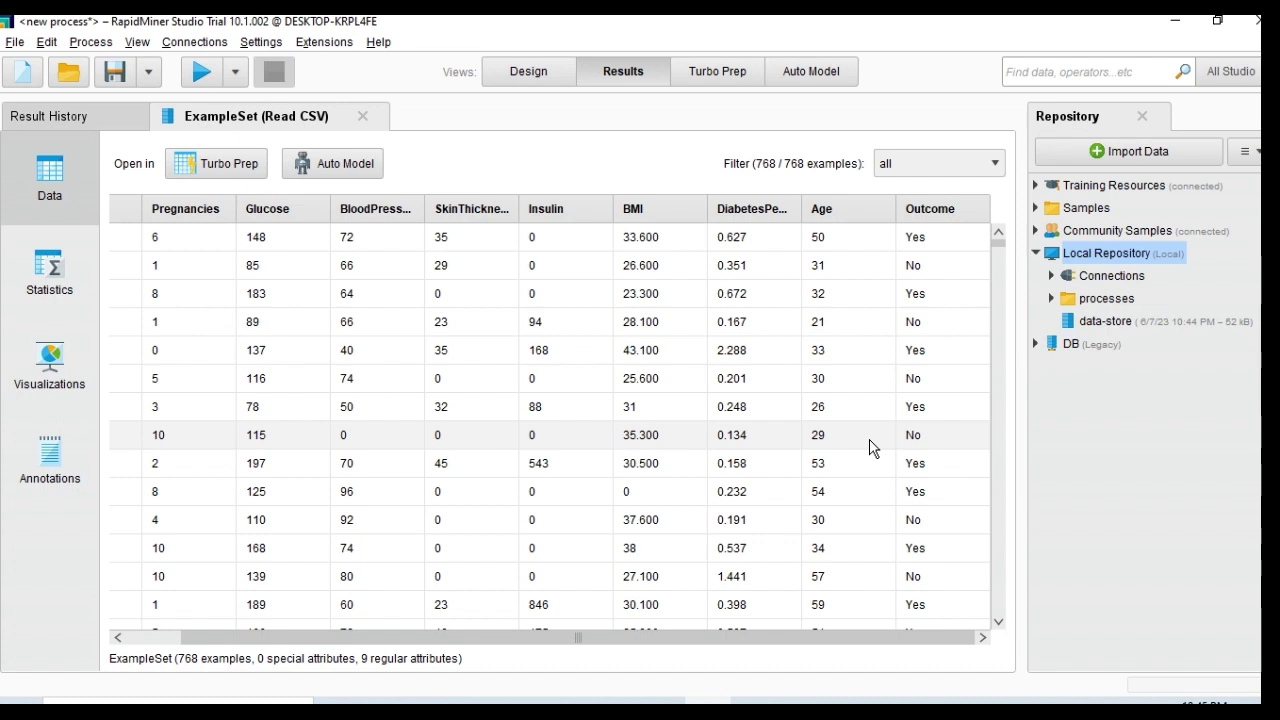
click(43, 263)
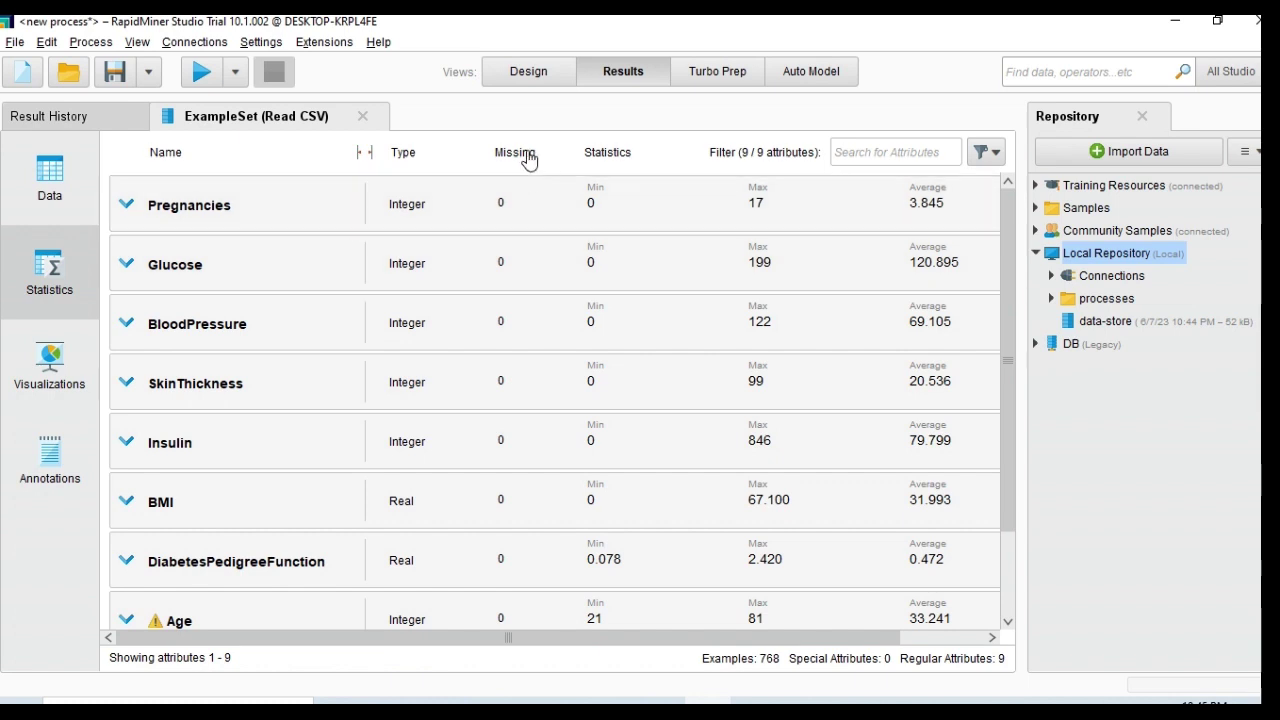
scroll(514, 520, down, 2)
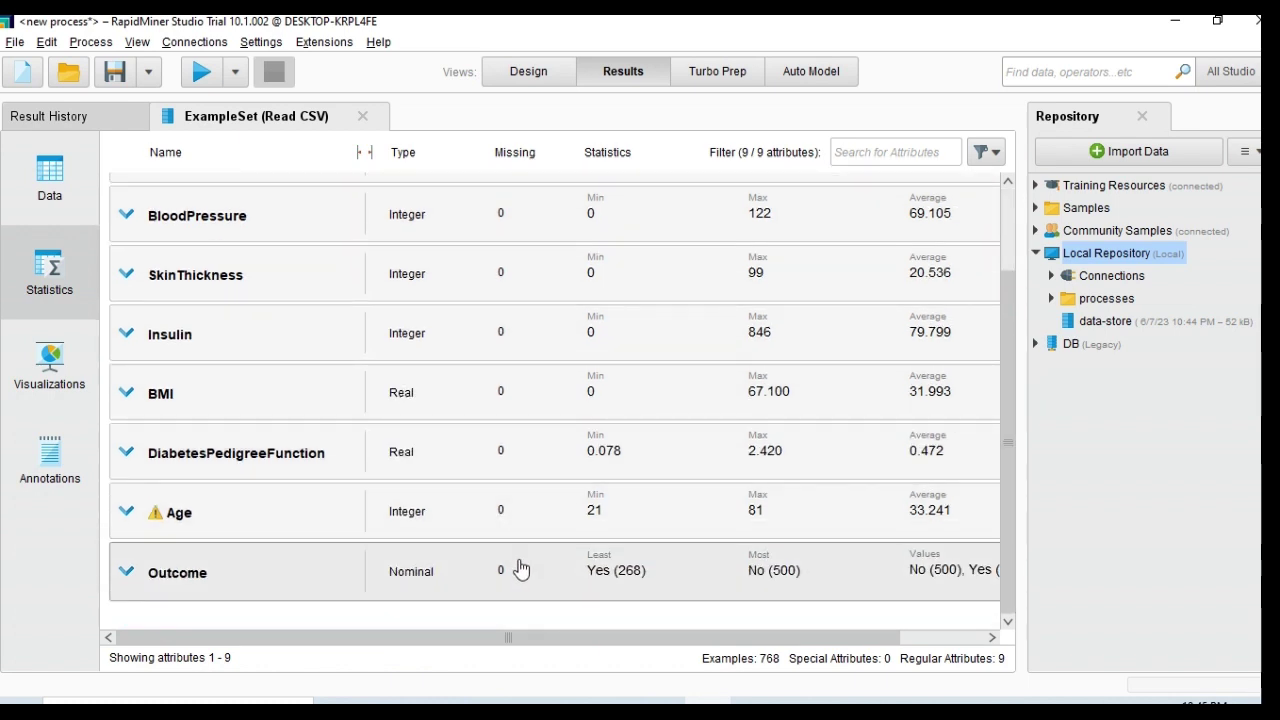
scroll(520, 568, up, 1)
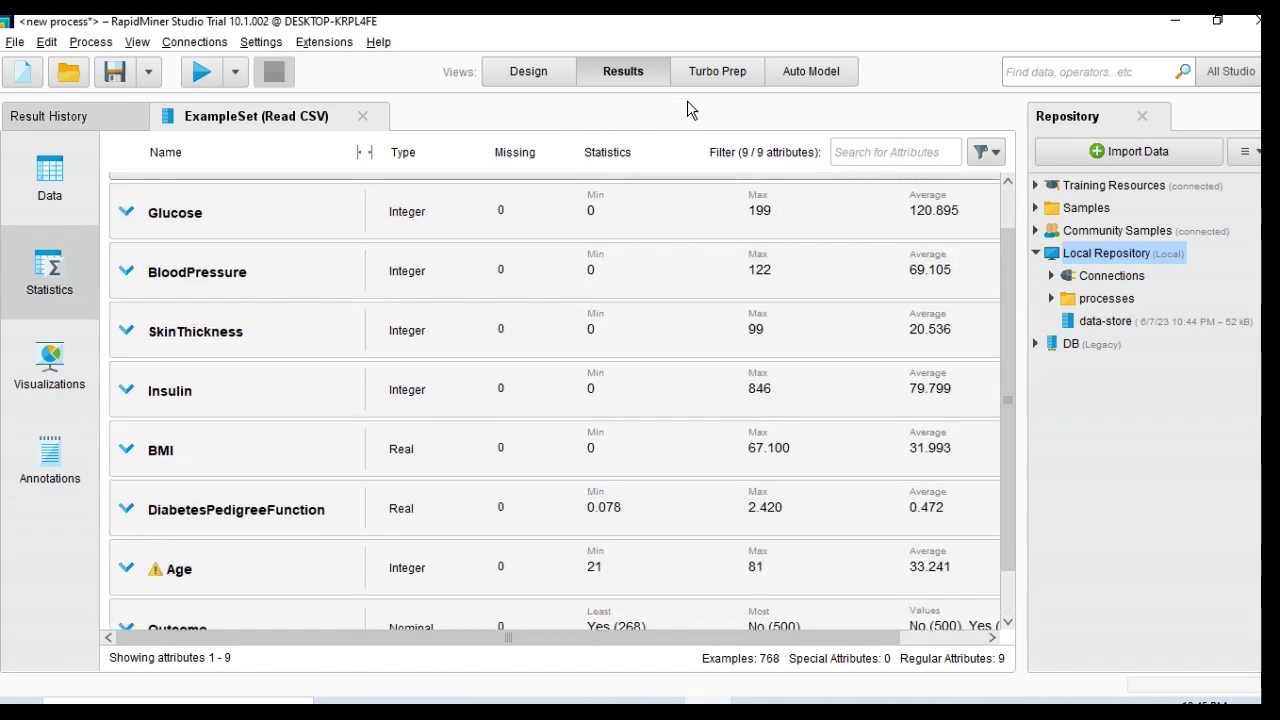
click(84, 384)
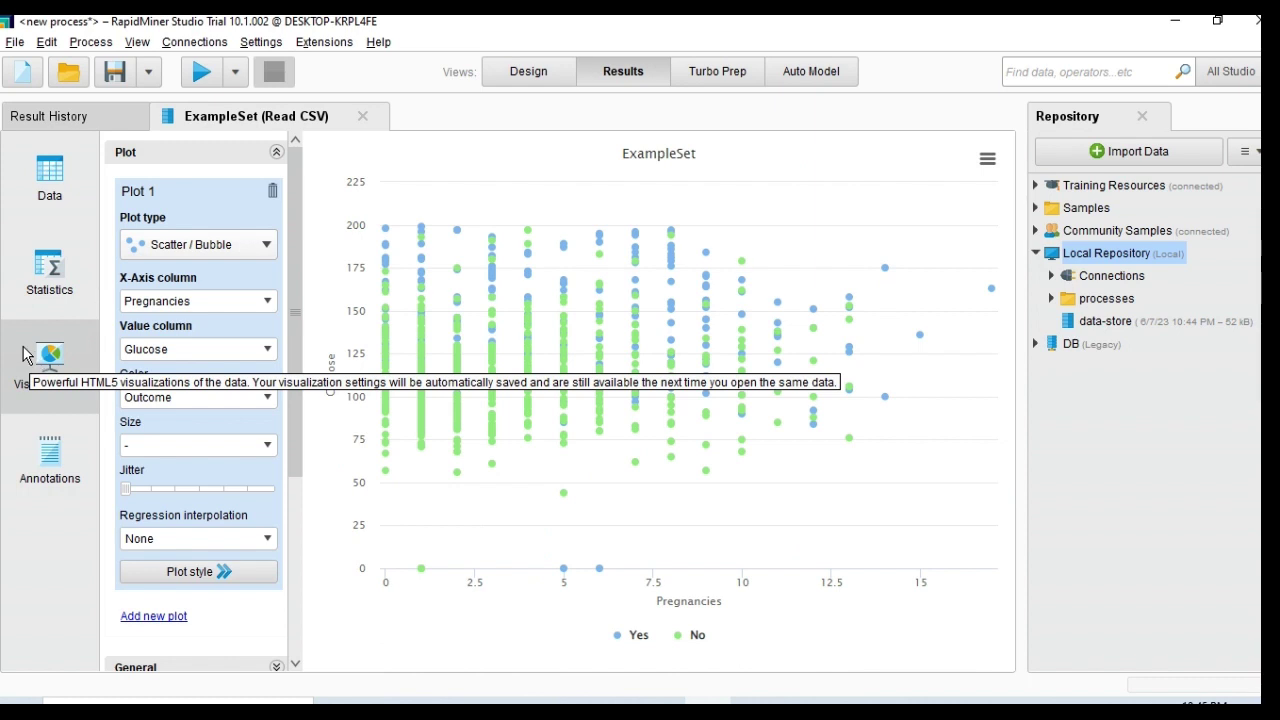
click(36, 188)
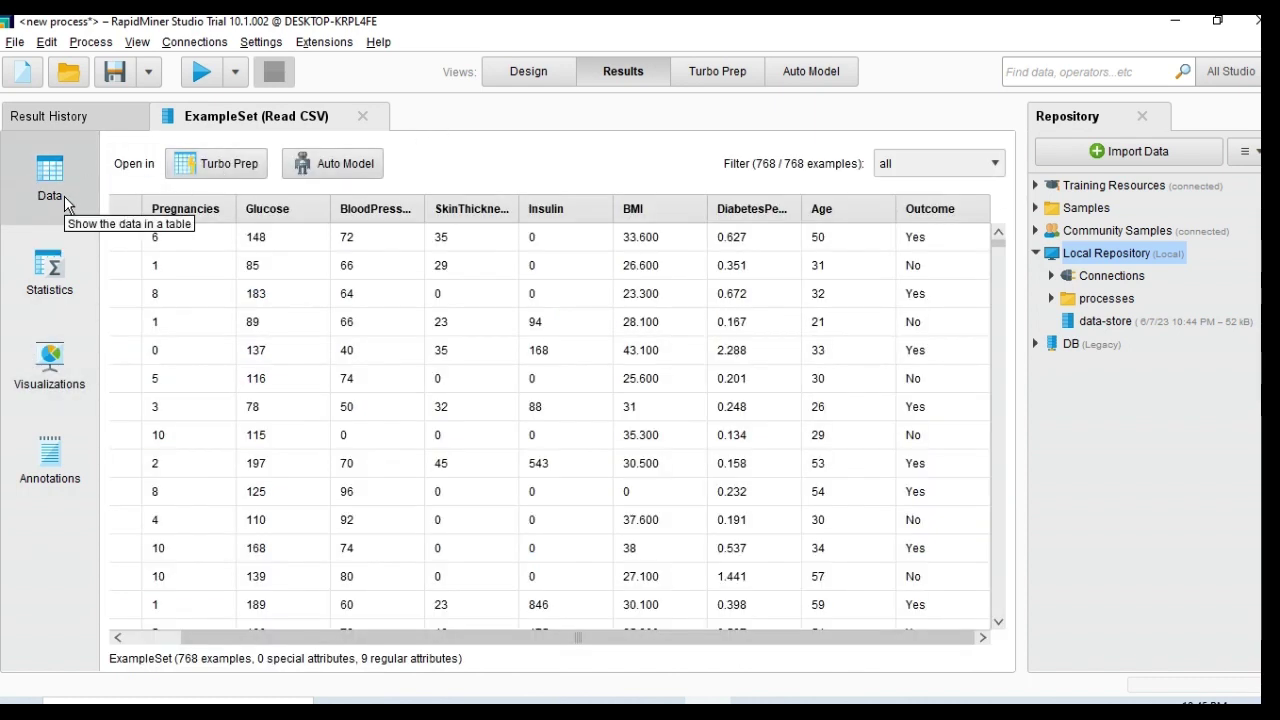
click(526, 74)
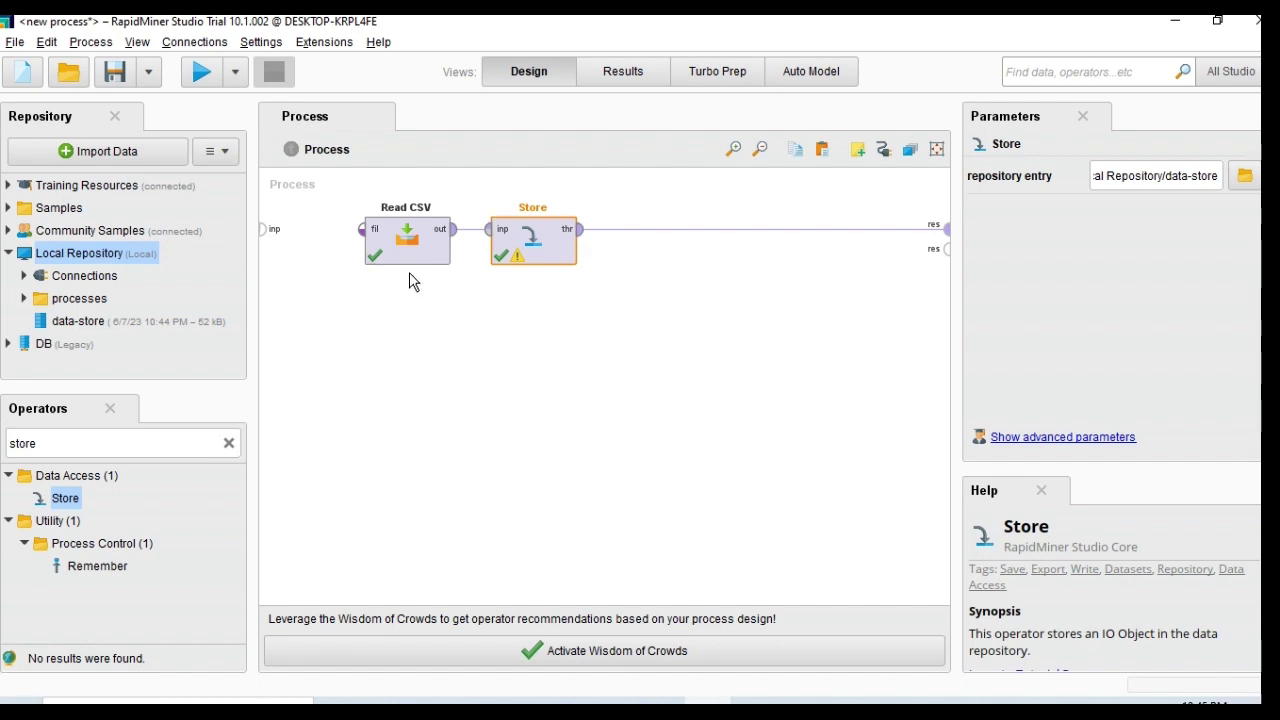
- Save the process as process1 in Local Repository and start a new process
click(114, 71)
click(383, 214)
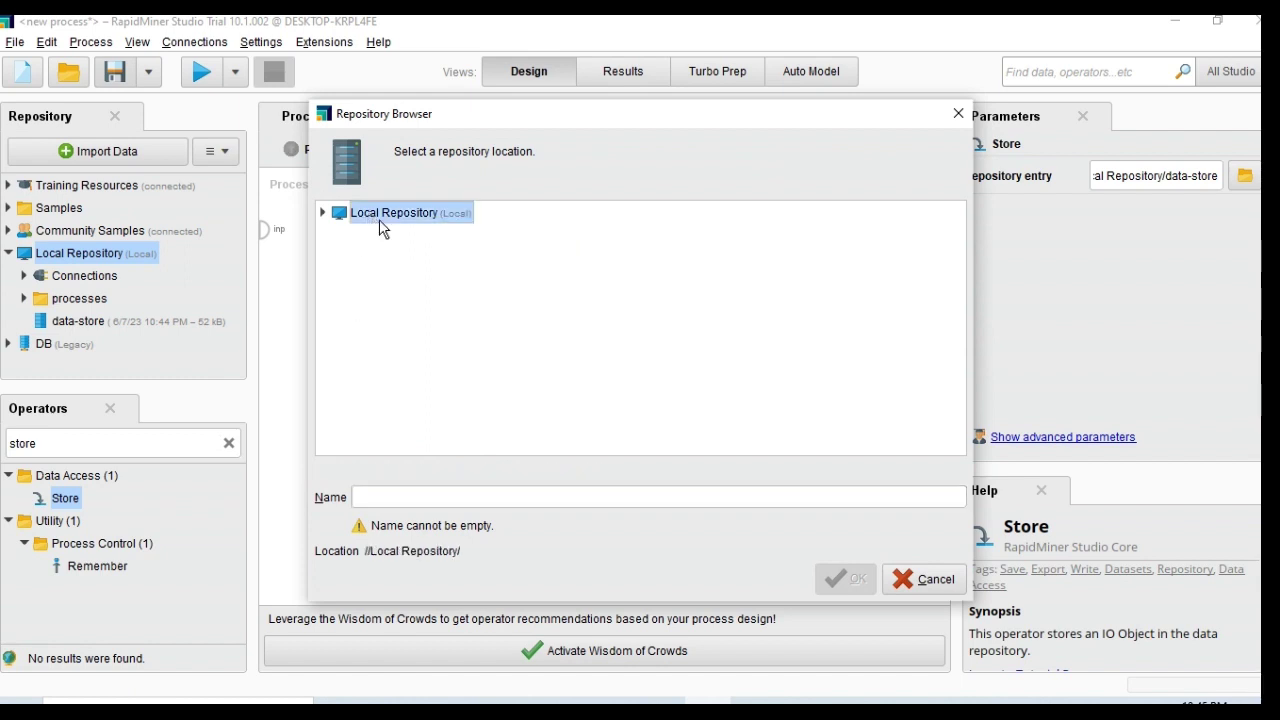
click(453, 495)
text(pr)
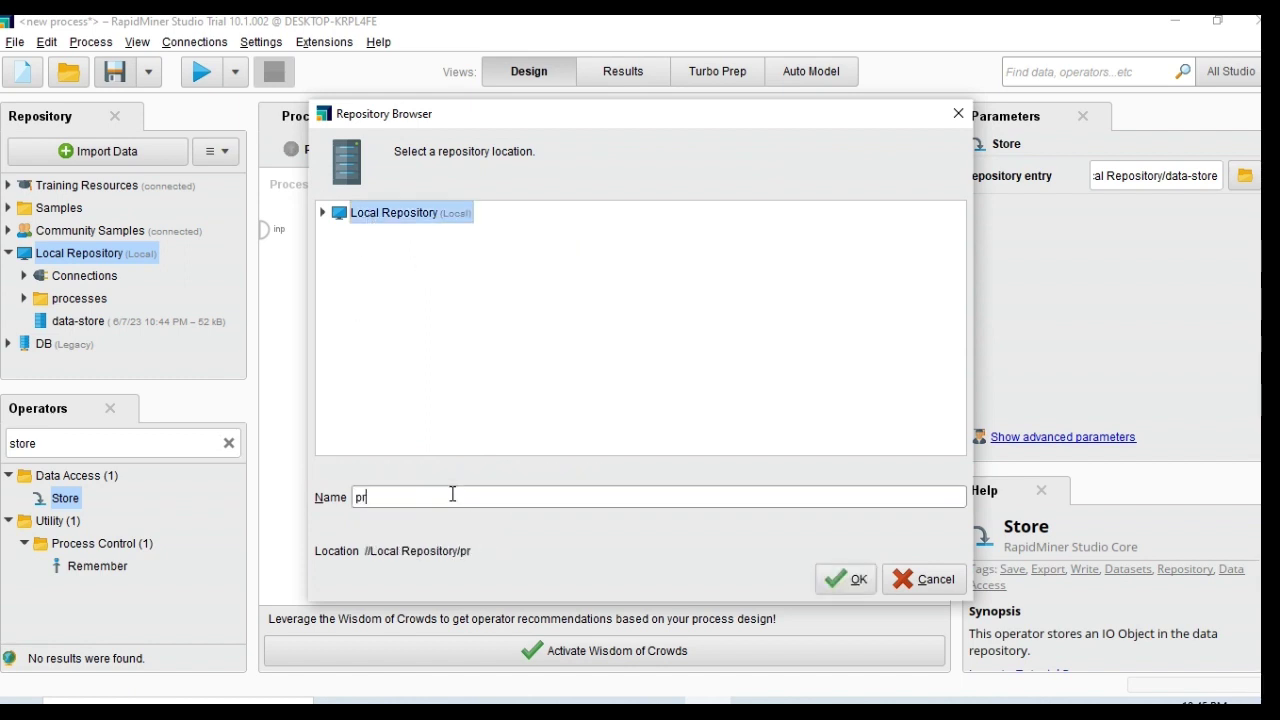
text(ocesso)
key(BackSpace)
text(cesso)
key(BackSpace)
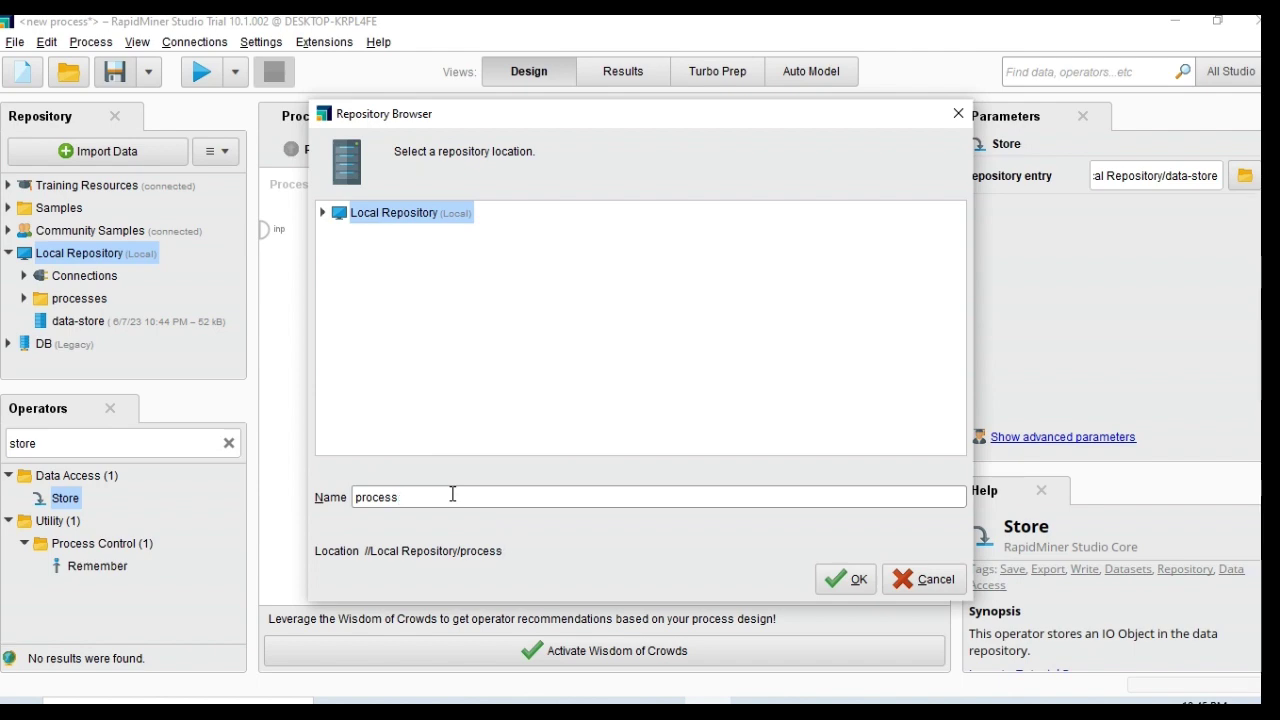
key(Return)
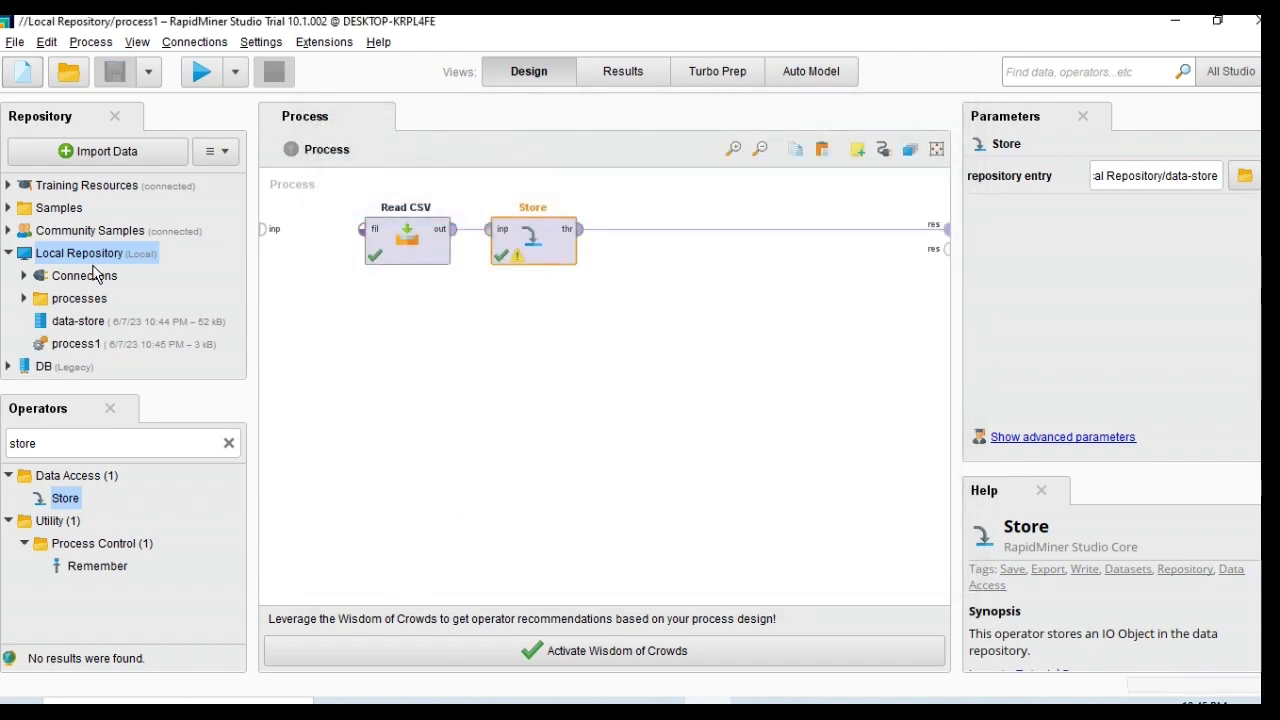
click(22, 71)
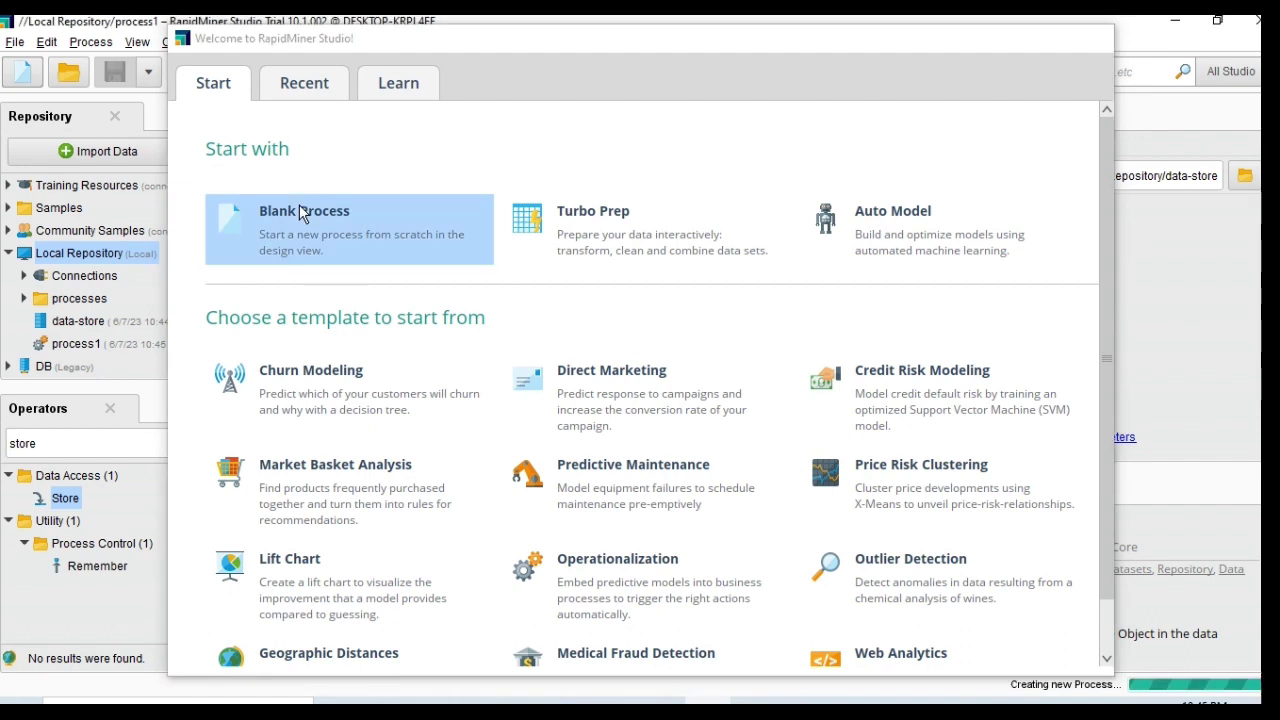
- Start a Blank Process and add data-store from the repository as a Retrieve operator
click(299, 204)
drag(96, 330, 440, 254)
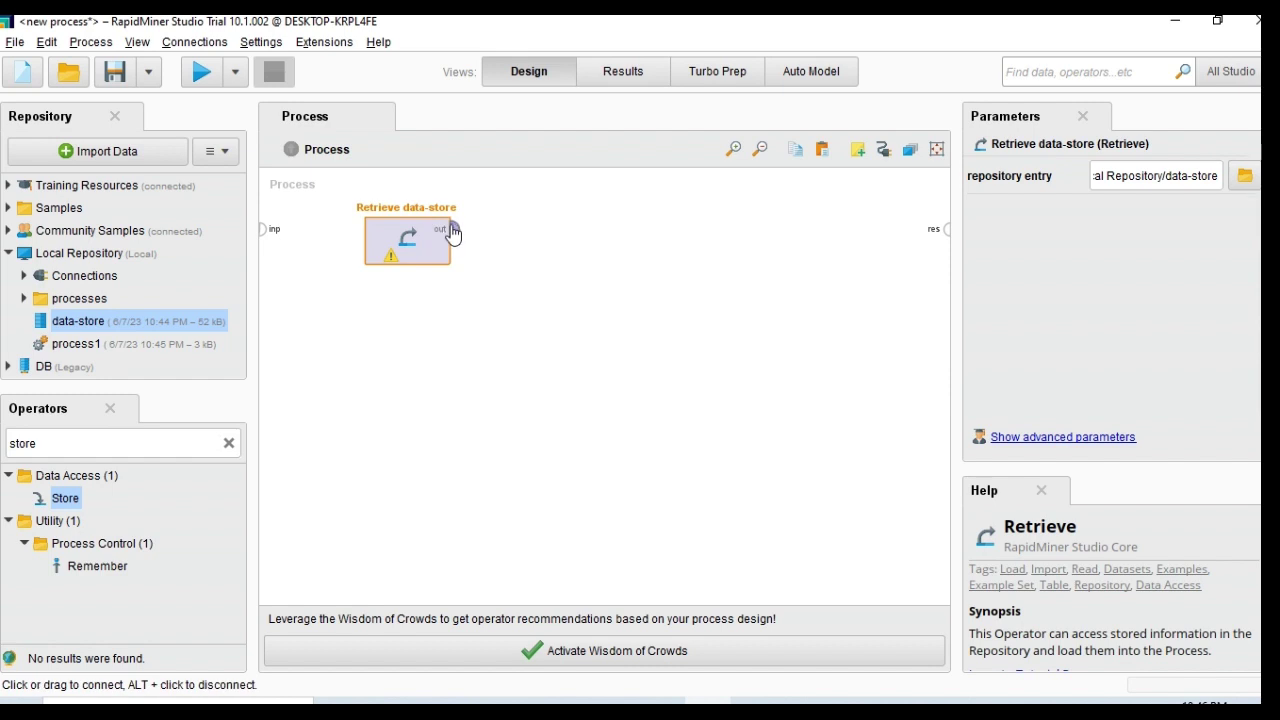
- Add a Set Role operator and connect Retrieve data-store's output into it
click(227, 443)
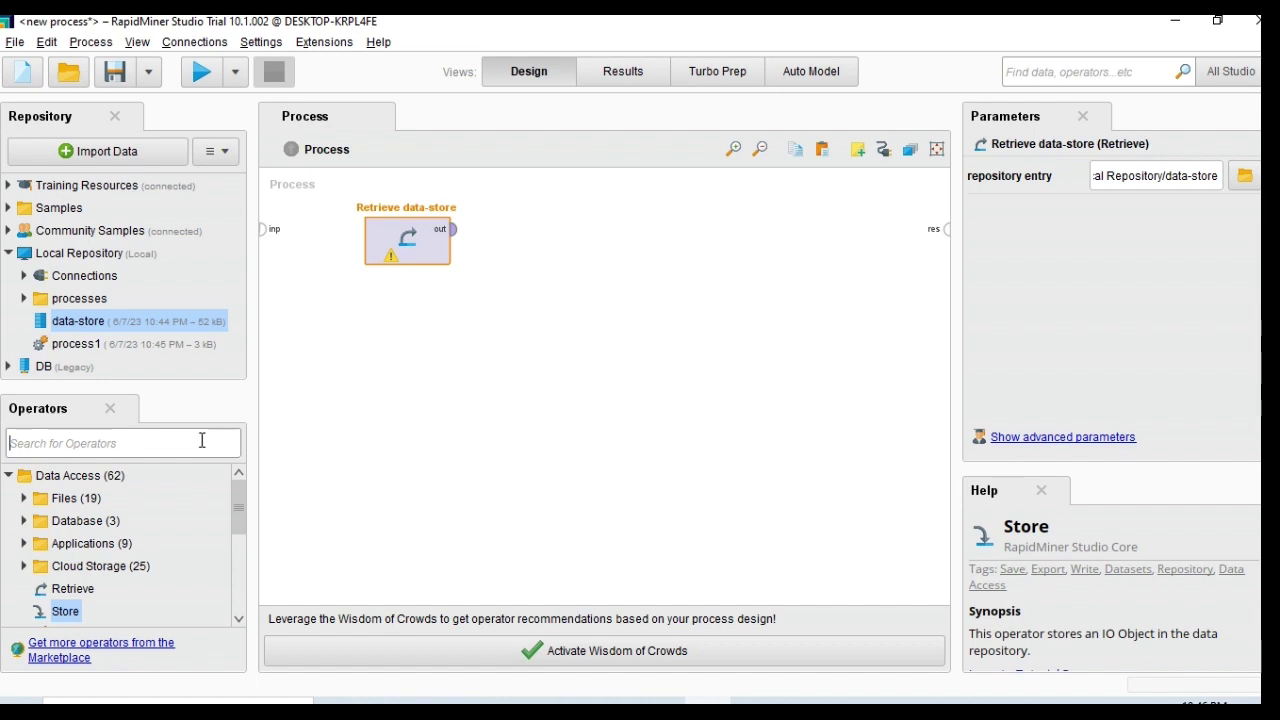
text(set role)
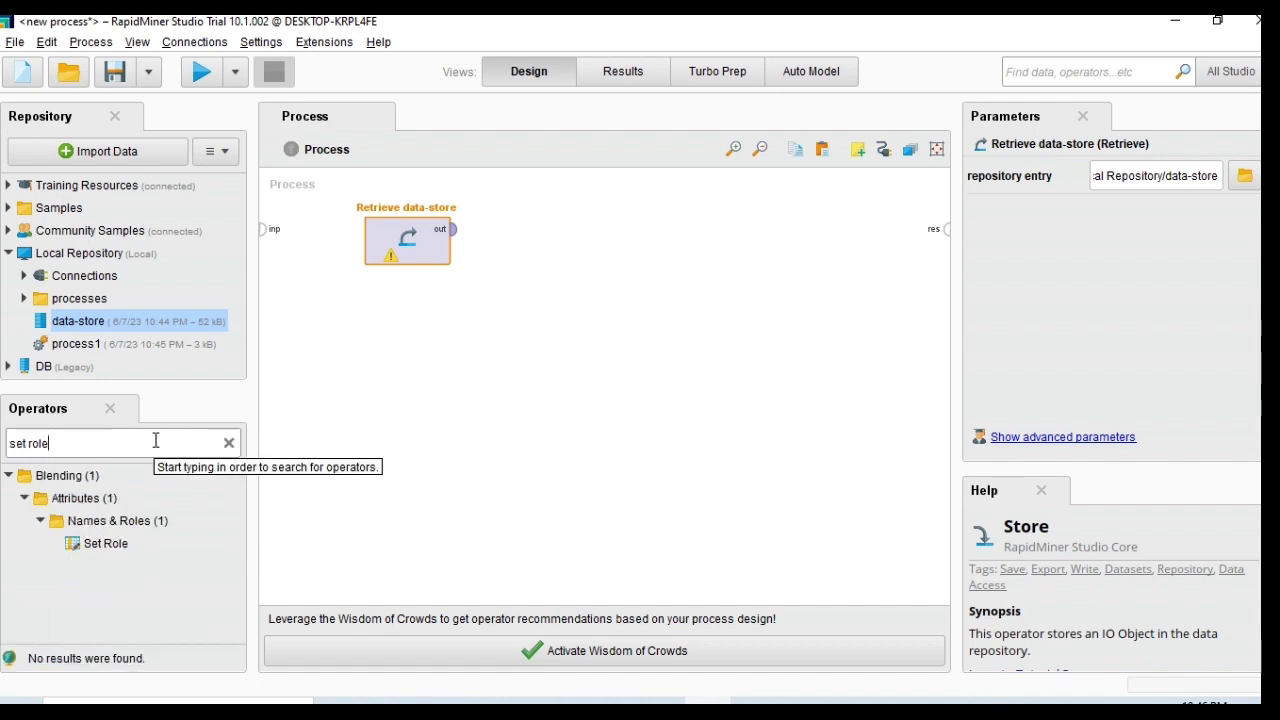
drag(106, 543, 525, 238)
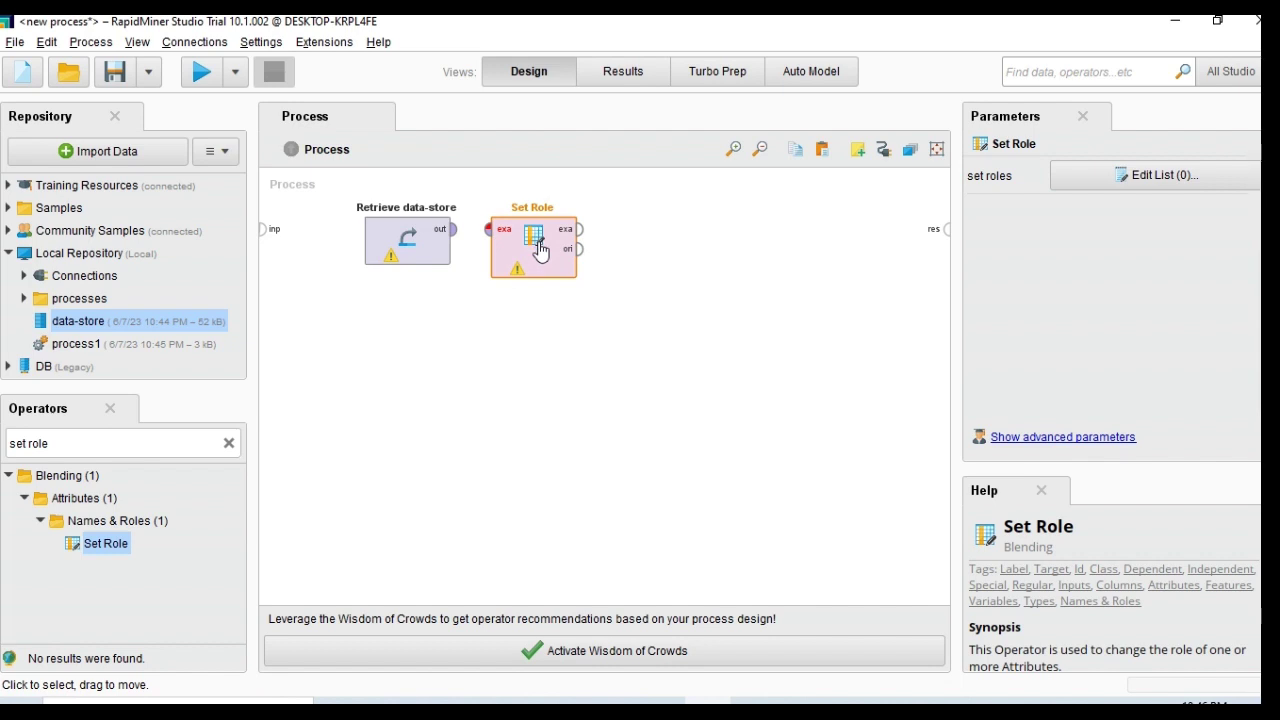
click(454, 229)
click(495, 232)
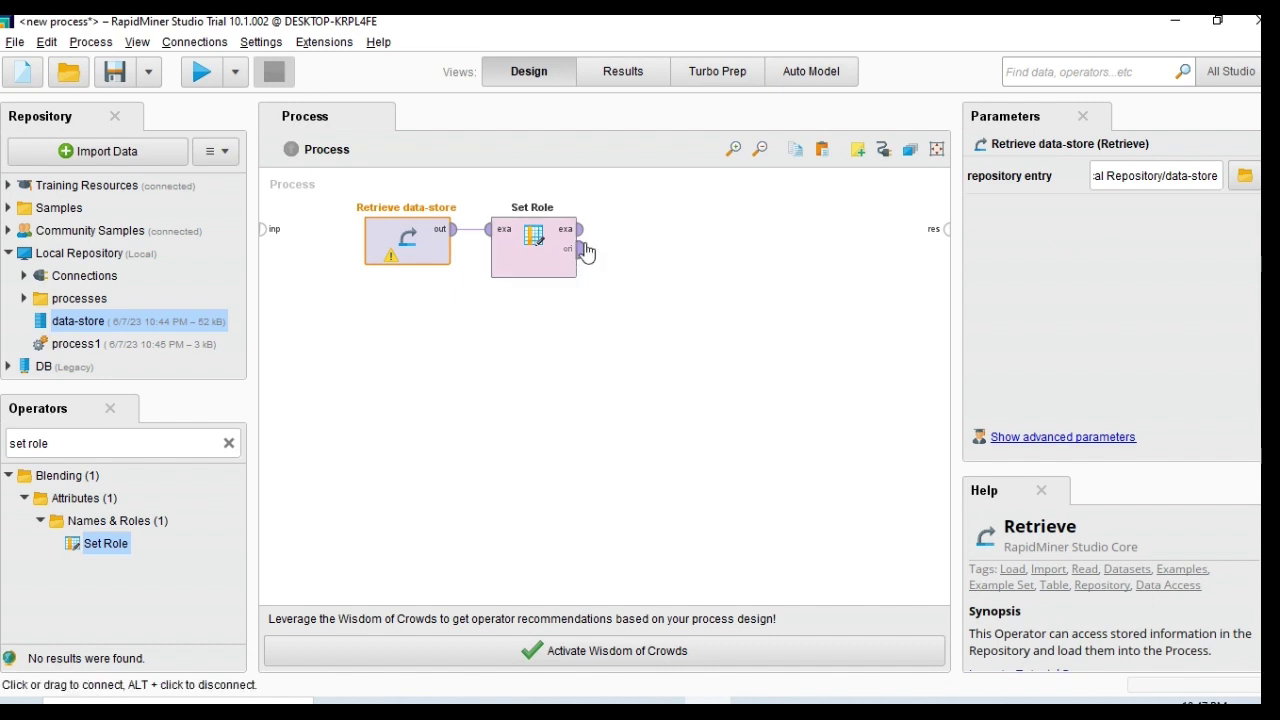
- Give the Outcome attribute the label role in Set Role
click(568, 255)
click(1148, 177)
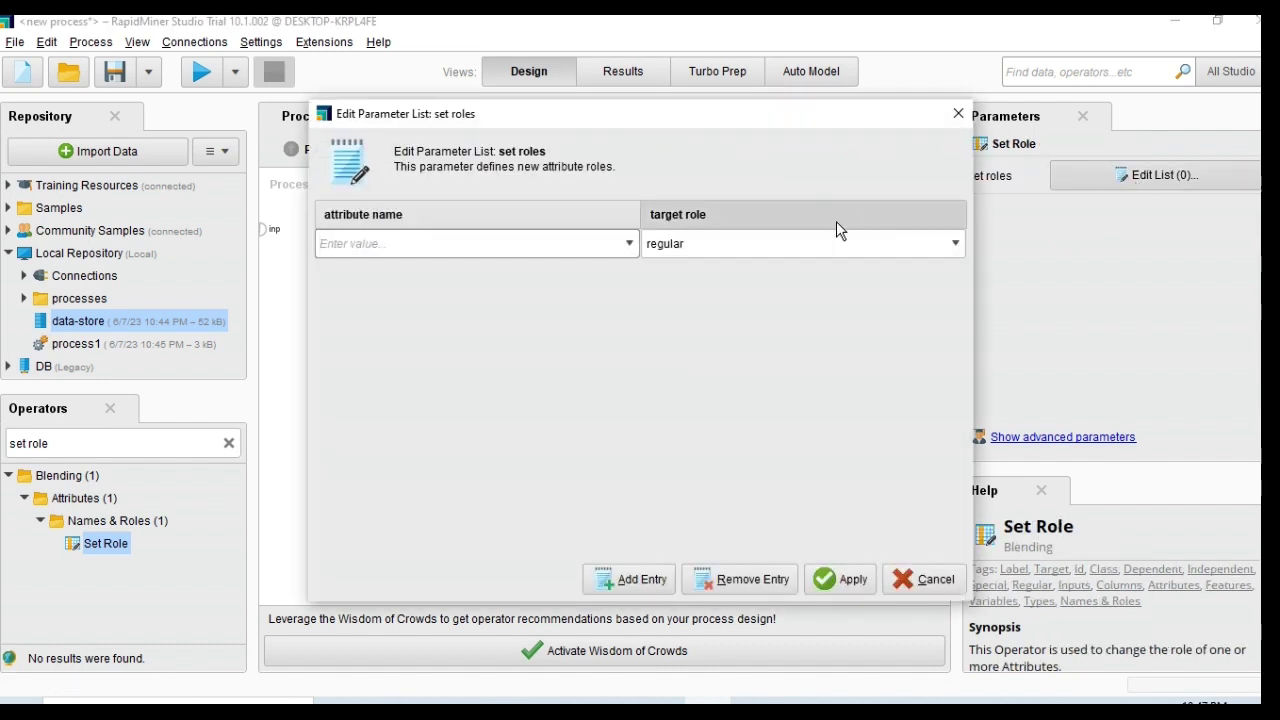
click(629, 243)
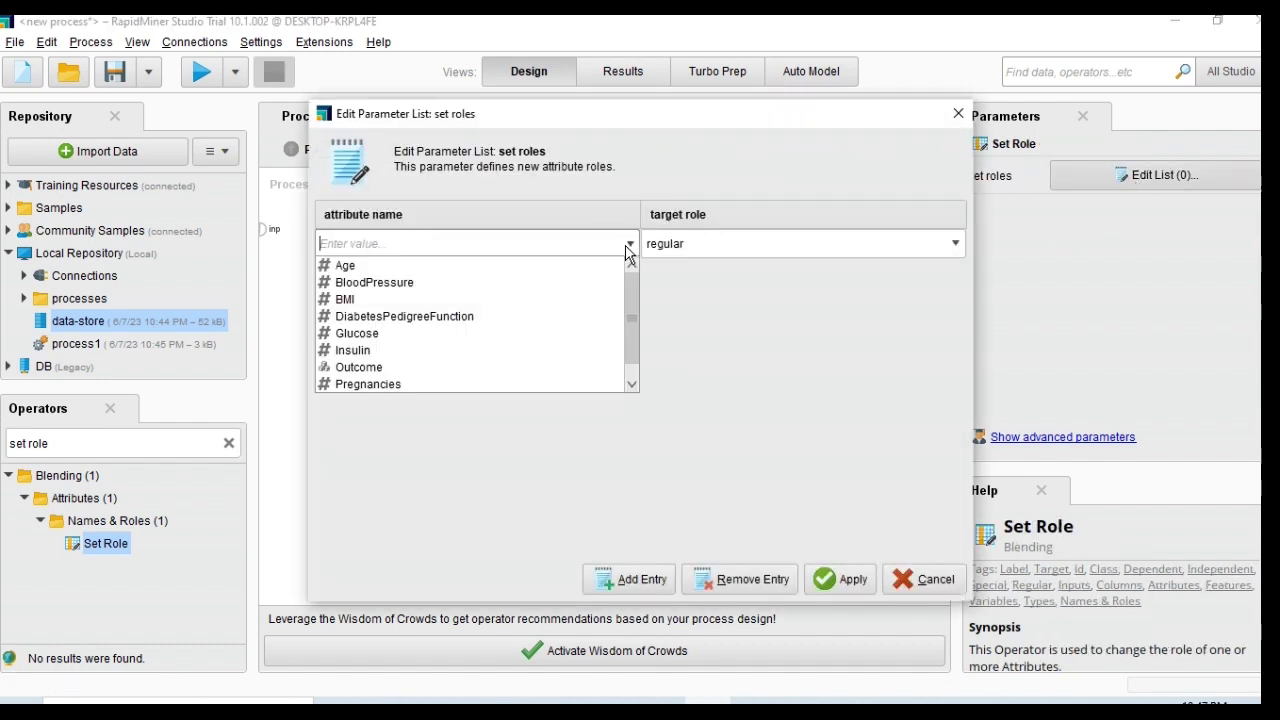
click(386, 369)
click(812, 250)
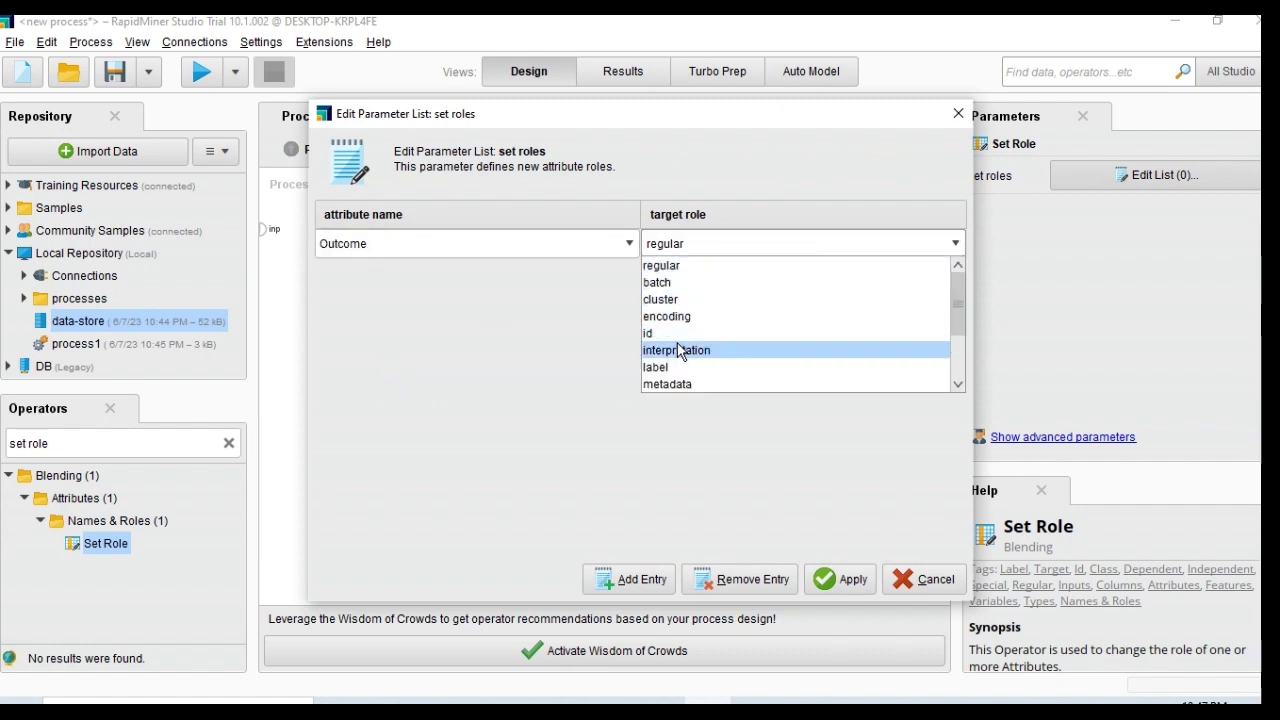
click(660, 367)
click(850, 588)
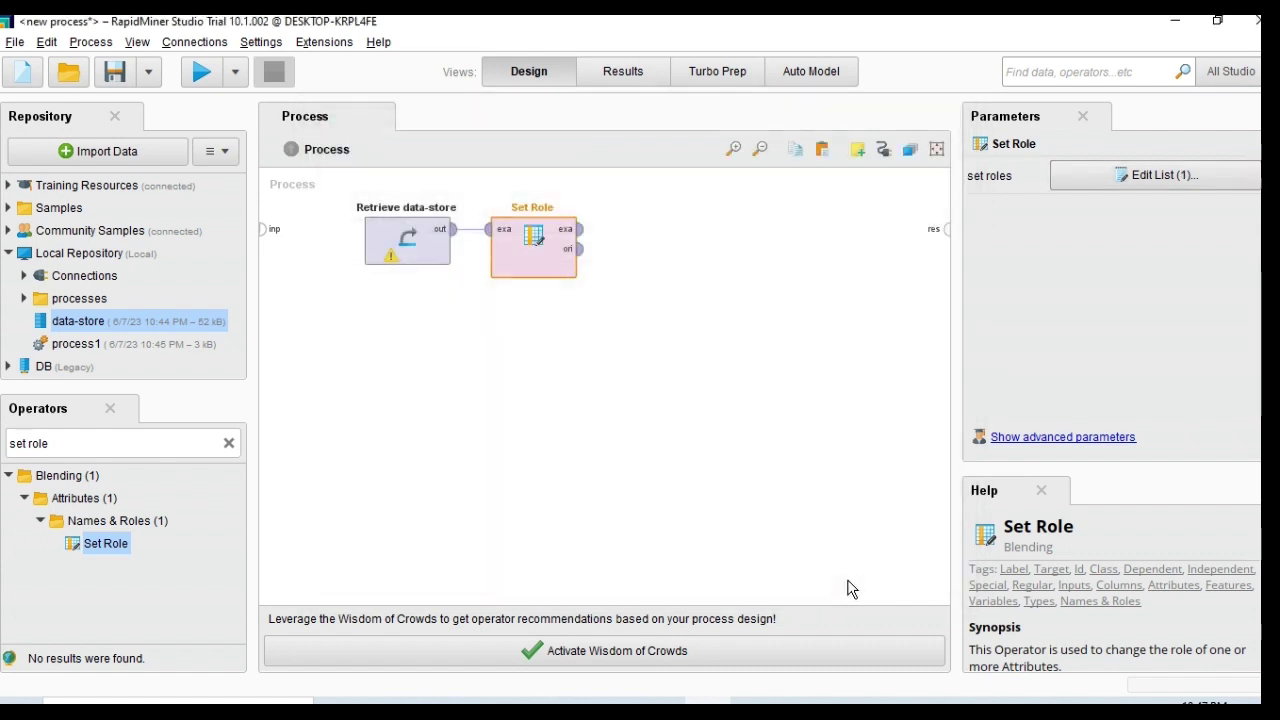
- Add a Split Data operator and connect Set Role's output into it
click(228, 446)
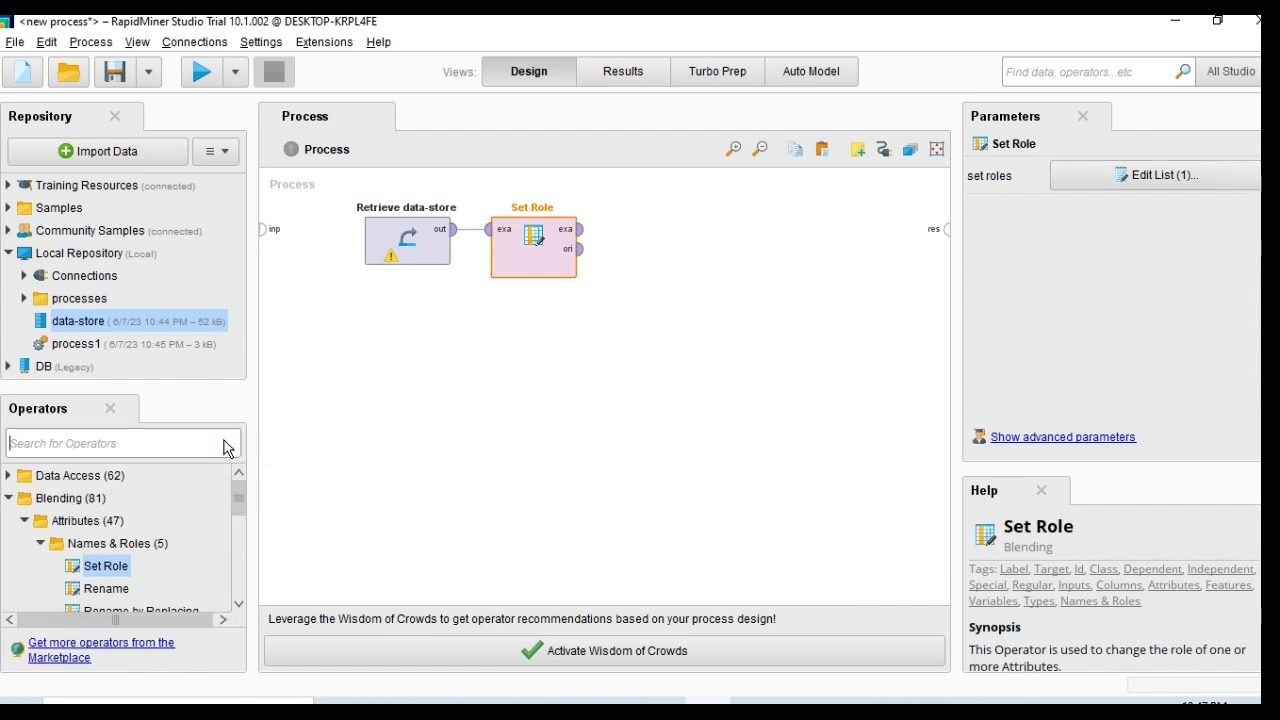
text(split)
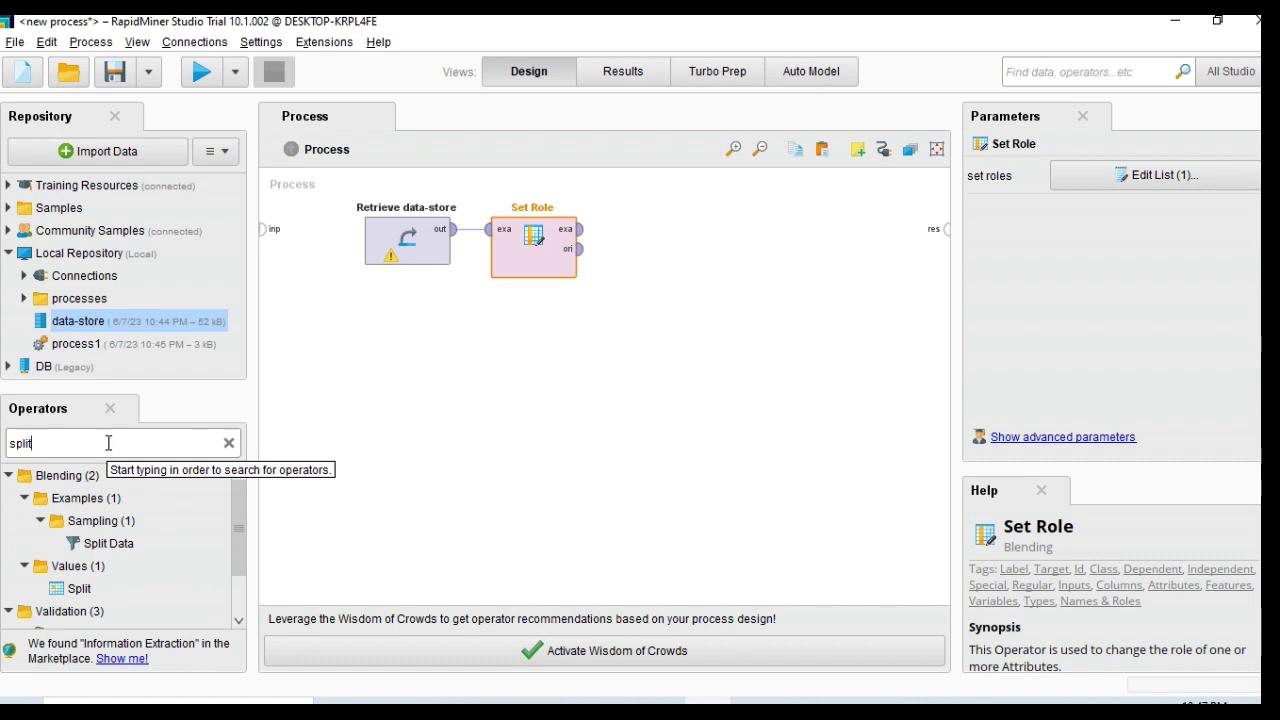
drag(108, 543, 643, 281)
click(579, 229)
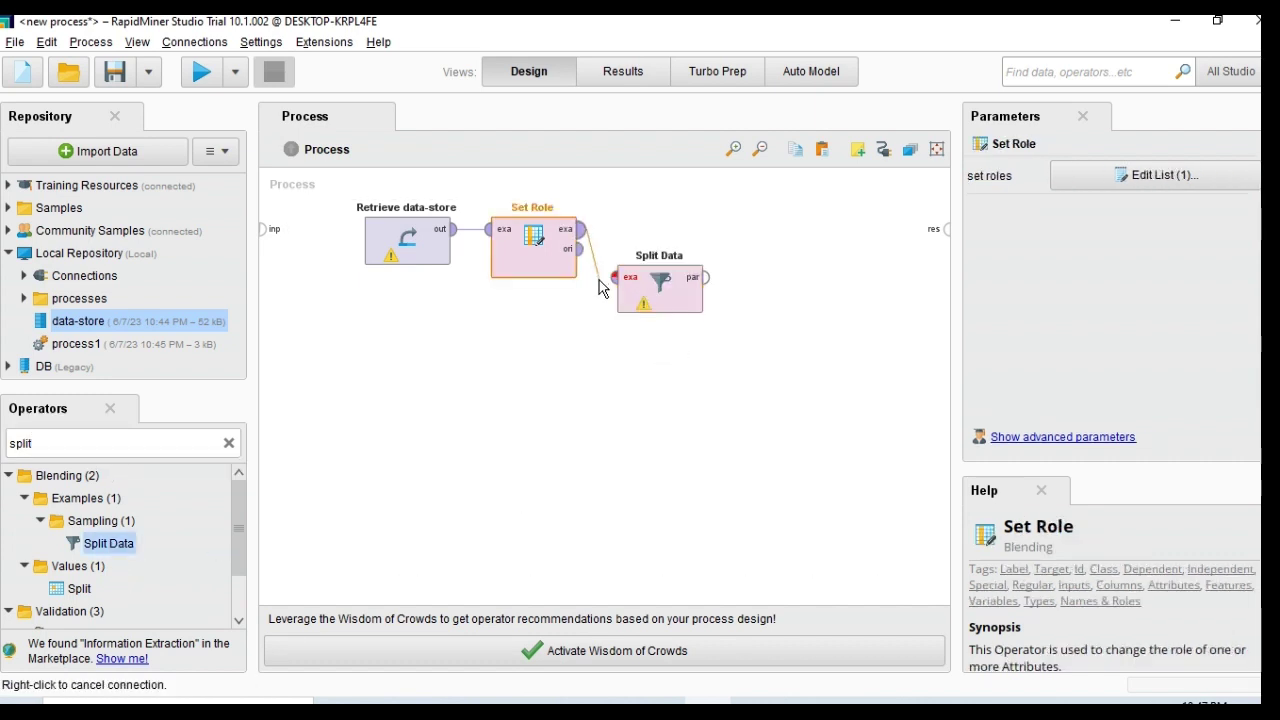
click(612, 280)
- Set Split Data's partitions to ratios 0.8 and 0.2
click(662, 282)
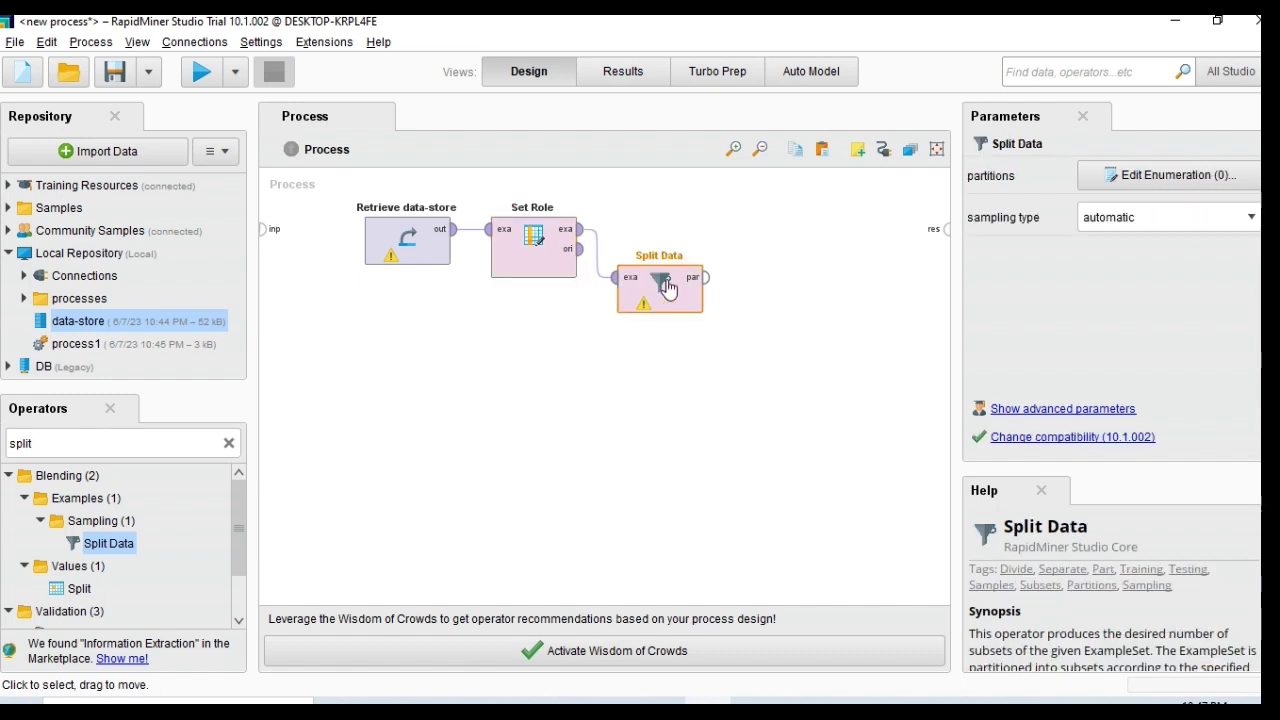
click(1209, 182)
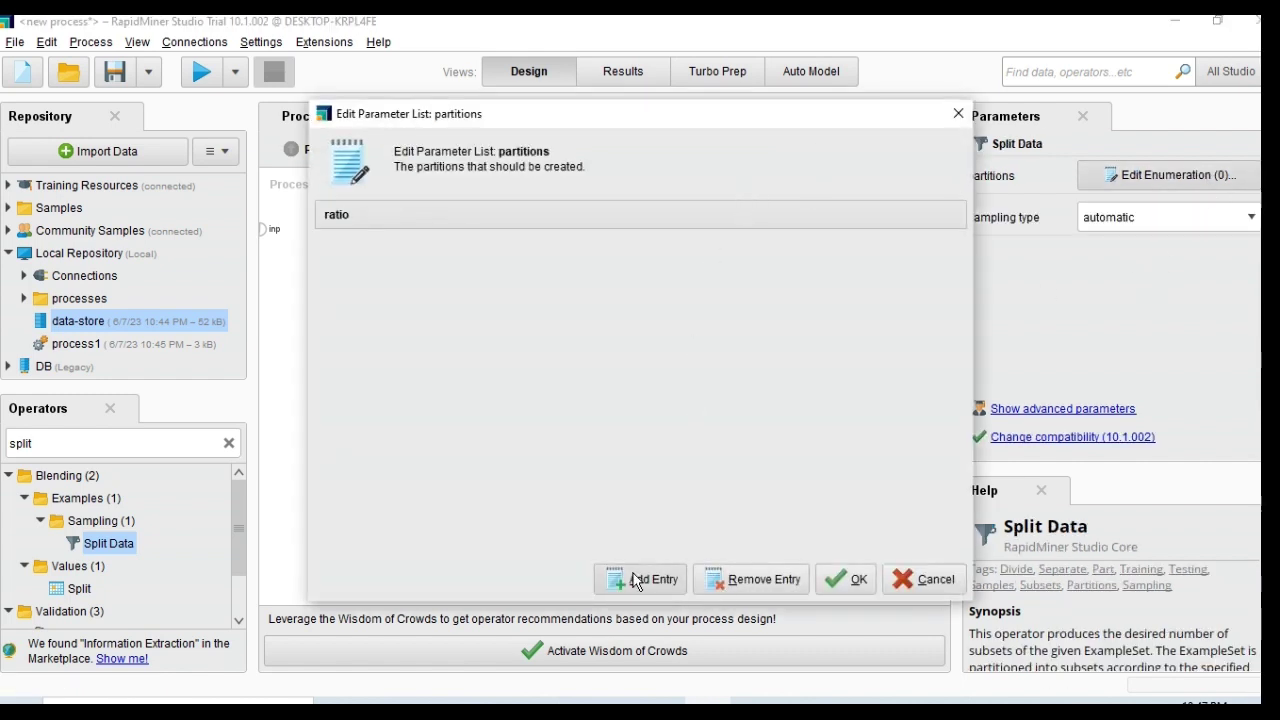
click(645, 582)
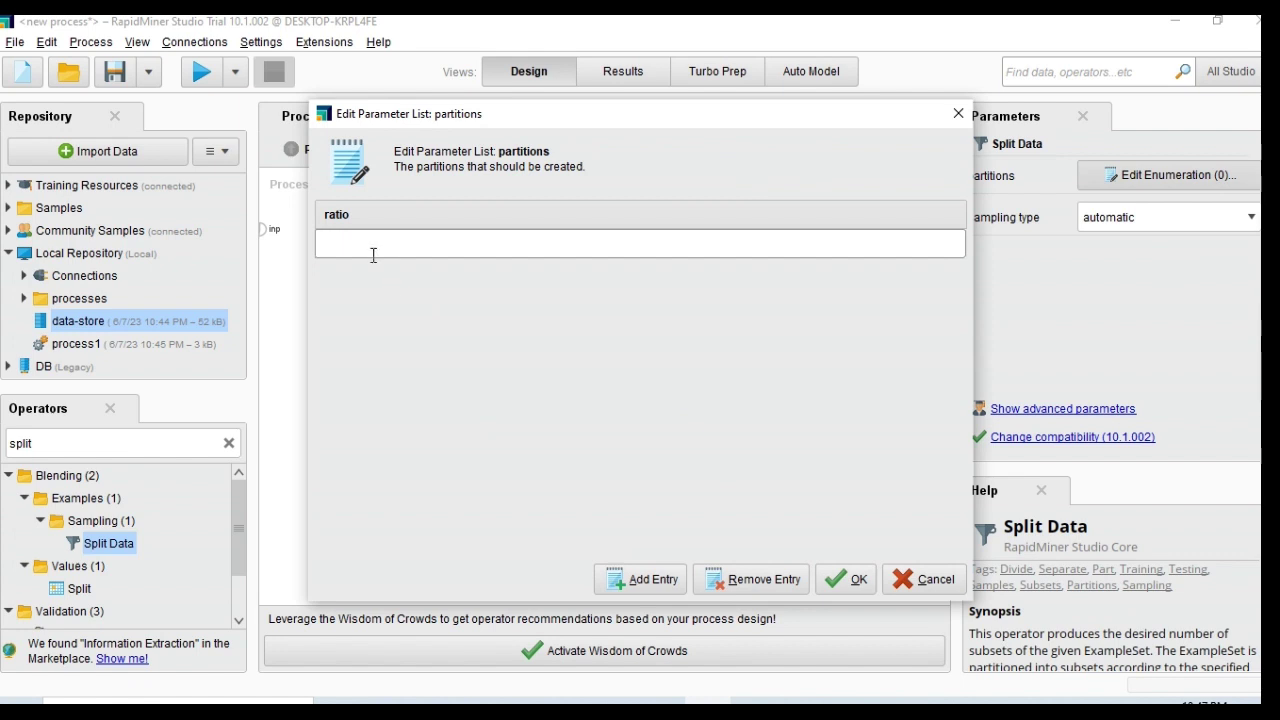
text(0.8)
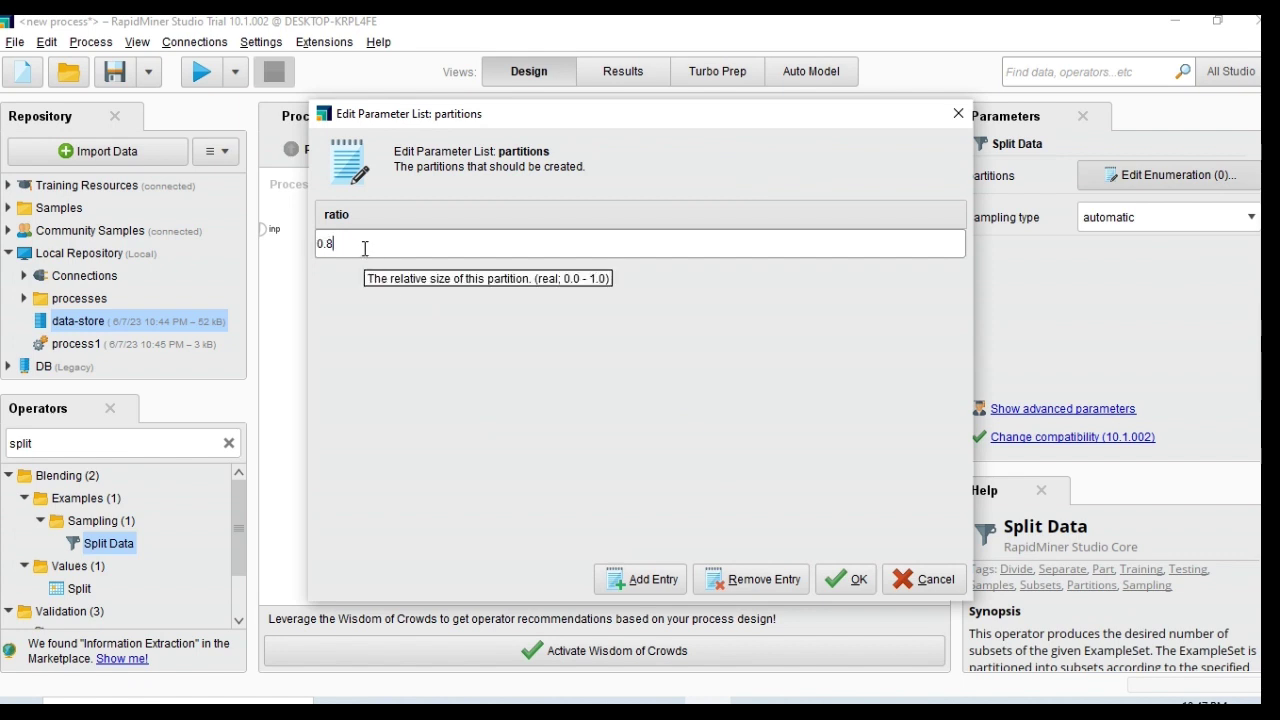
click(664, 585)
text(0.)
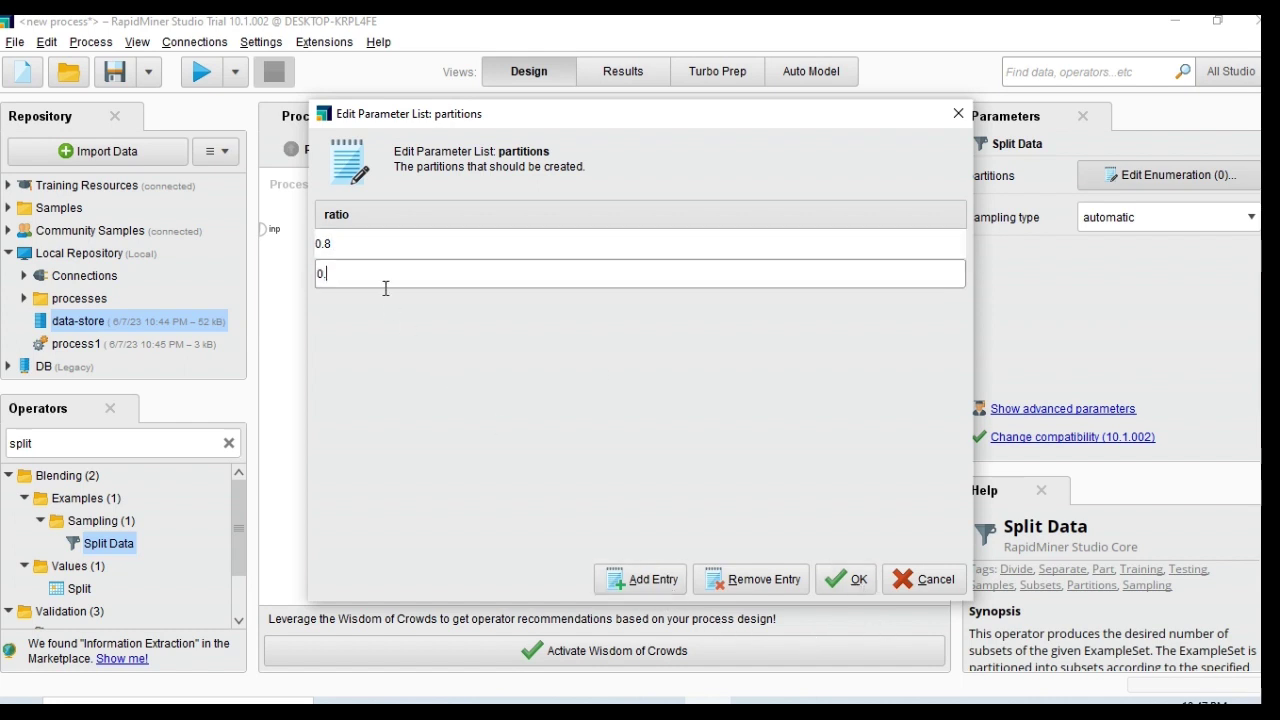
text(2)
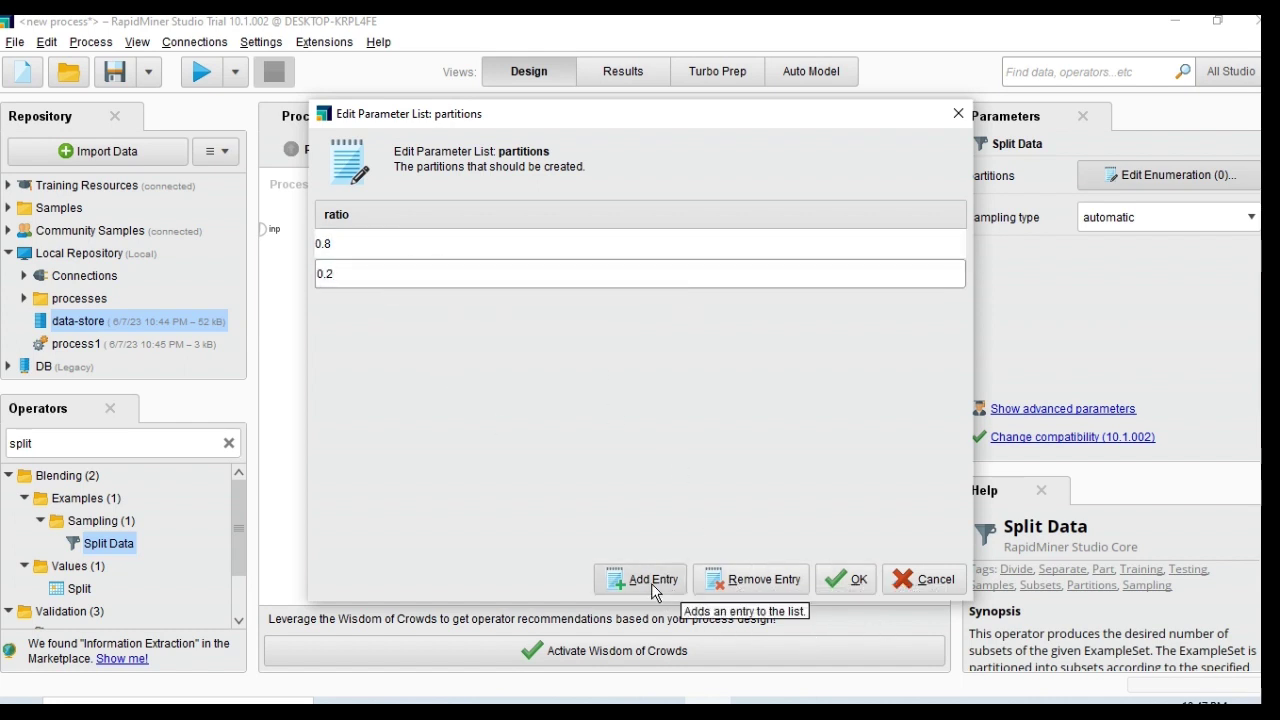
click(858, 588)
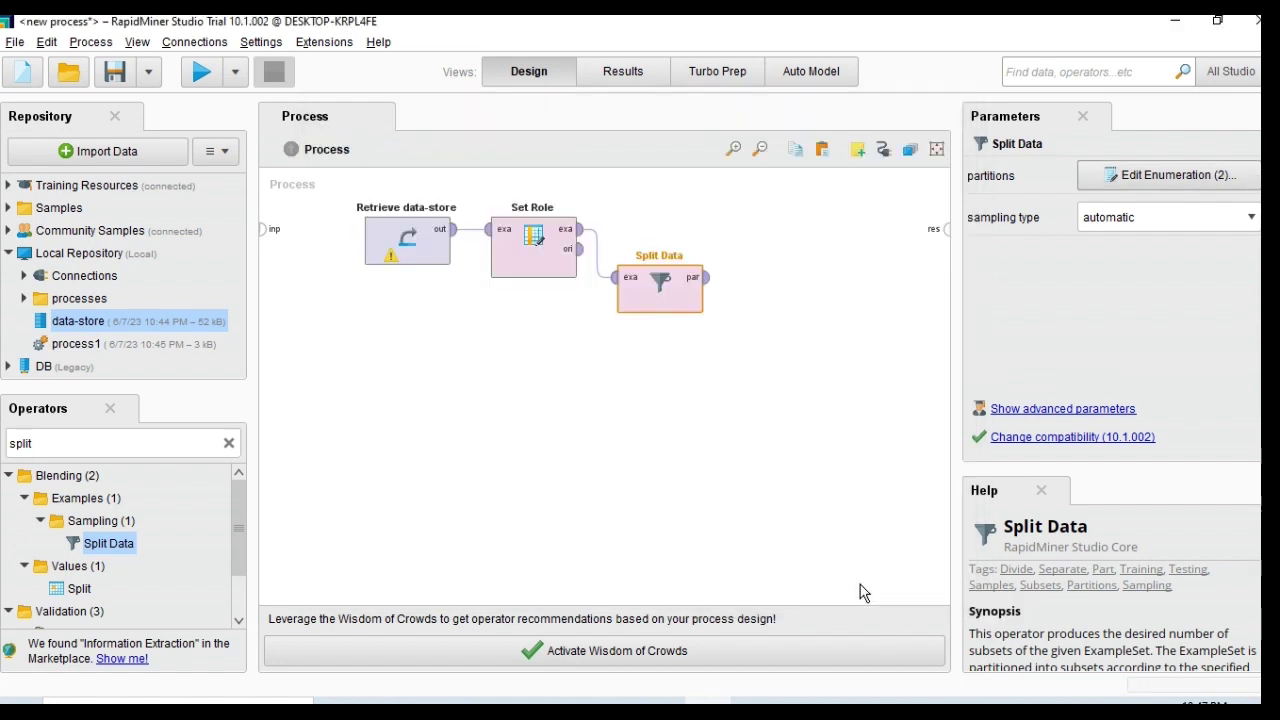
- Move Split Data lower and shift Retrieve, Set Role and Split Data left on the canvas
drag(645, 285, 622, 380)
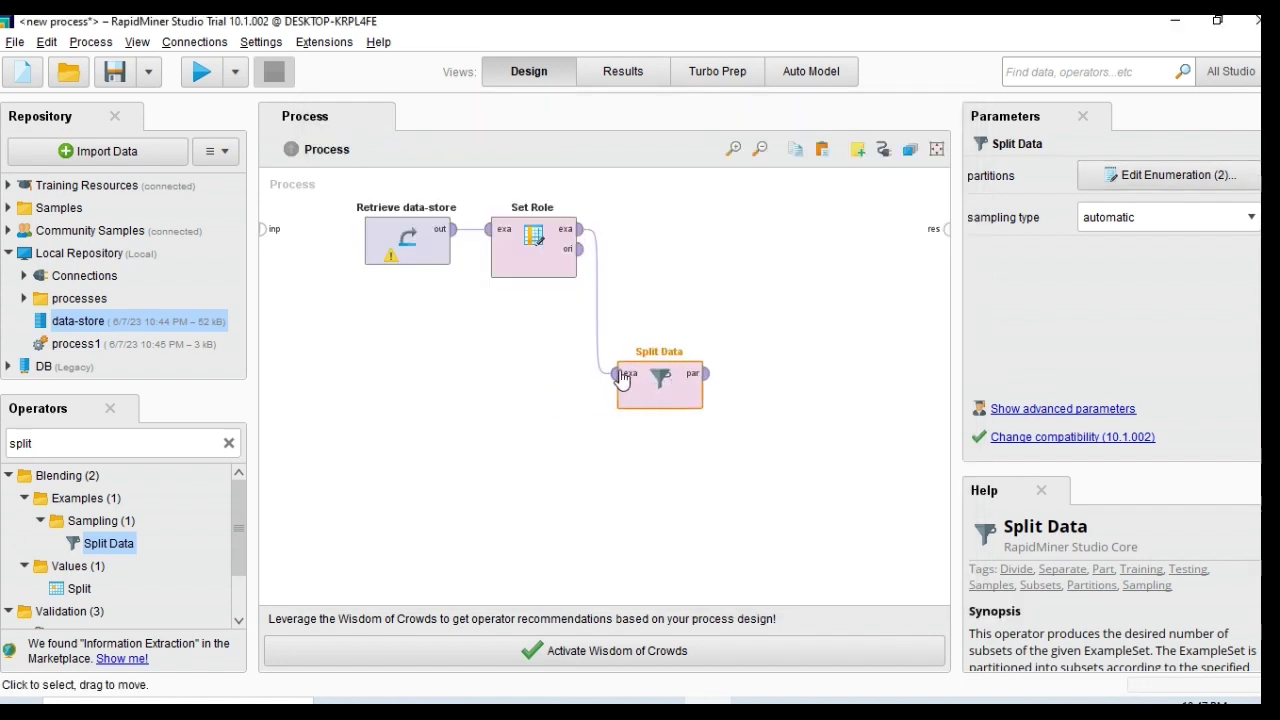
click(378, 250)
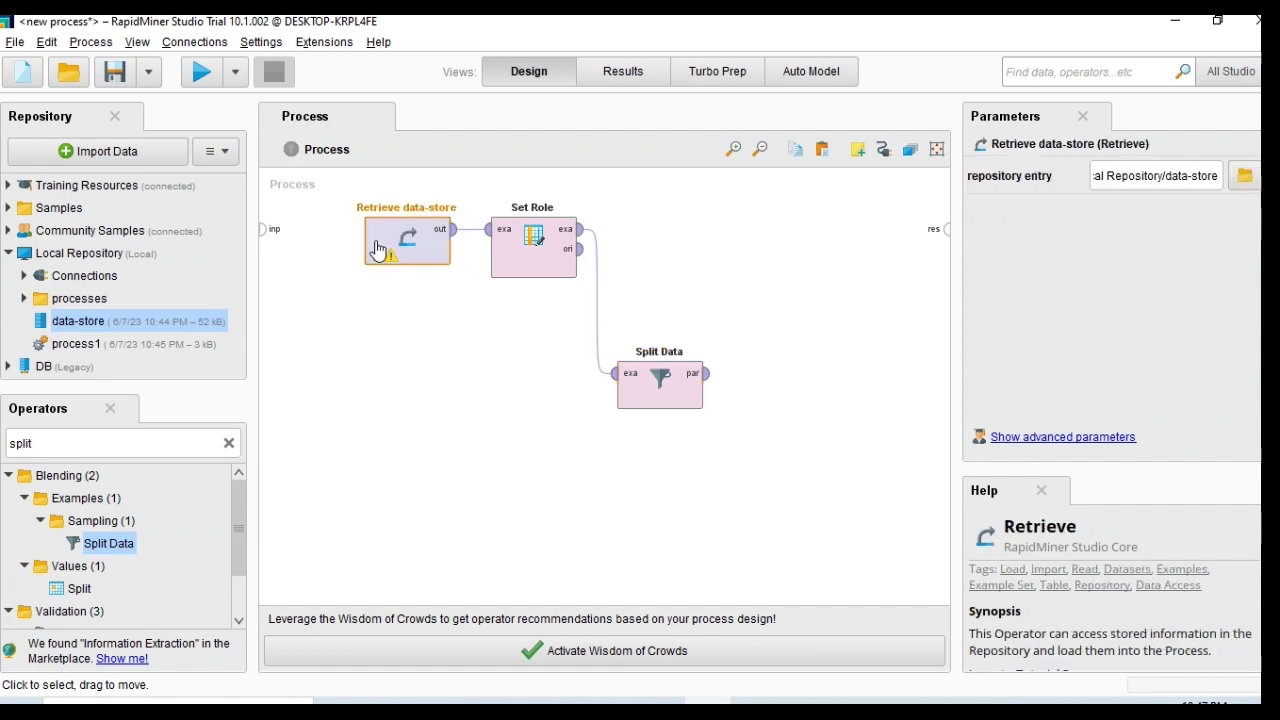
drag(378, 250, 315, 250)
drag(531, 254, 468, 254)
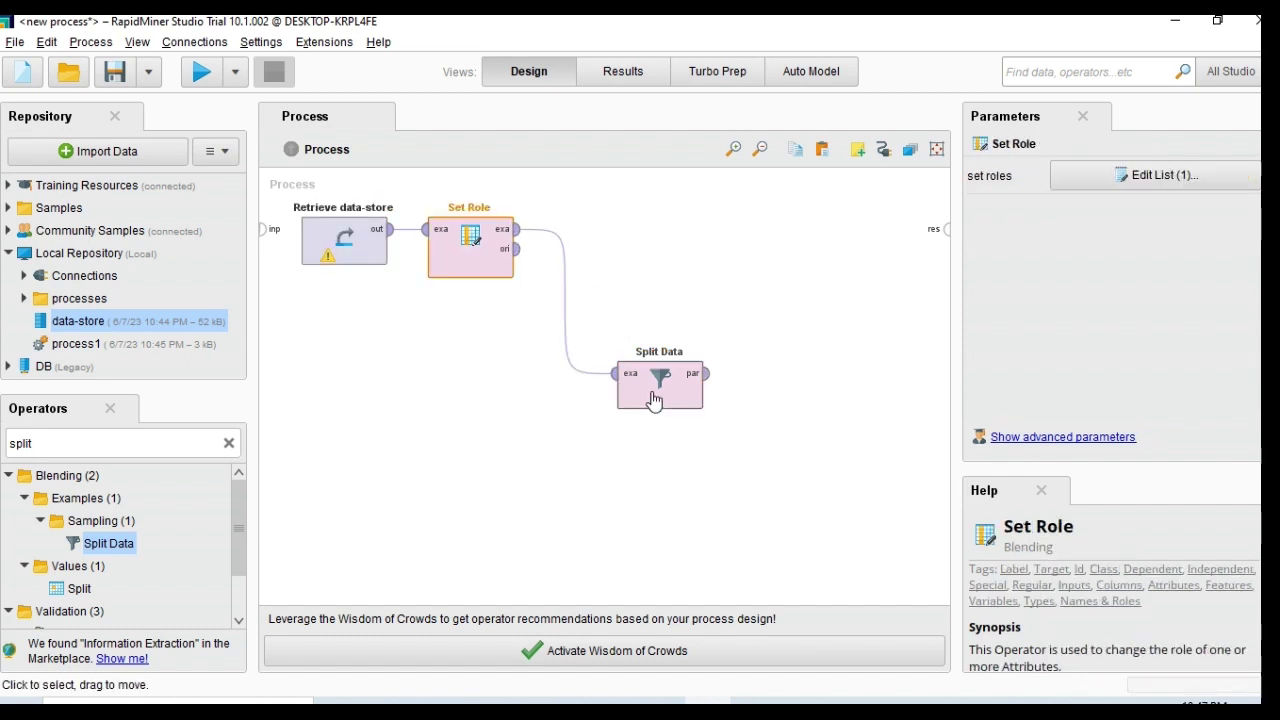
drag(654, 400, 591, 398)
- Add a Decision Tree (gain_ratio, maximal depth 10) trained on Split Data's first partition
click(229, 443)
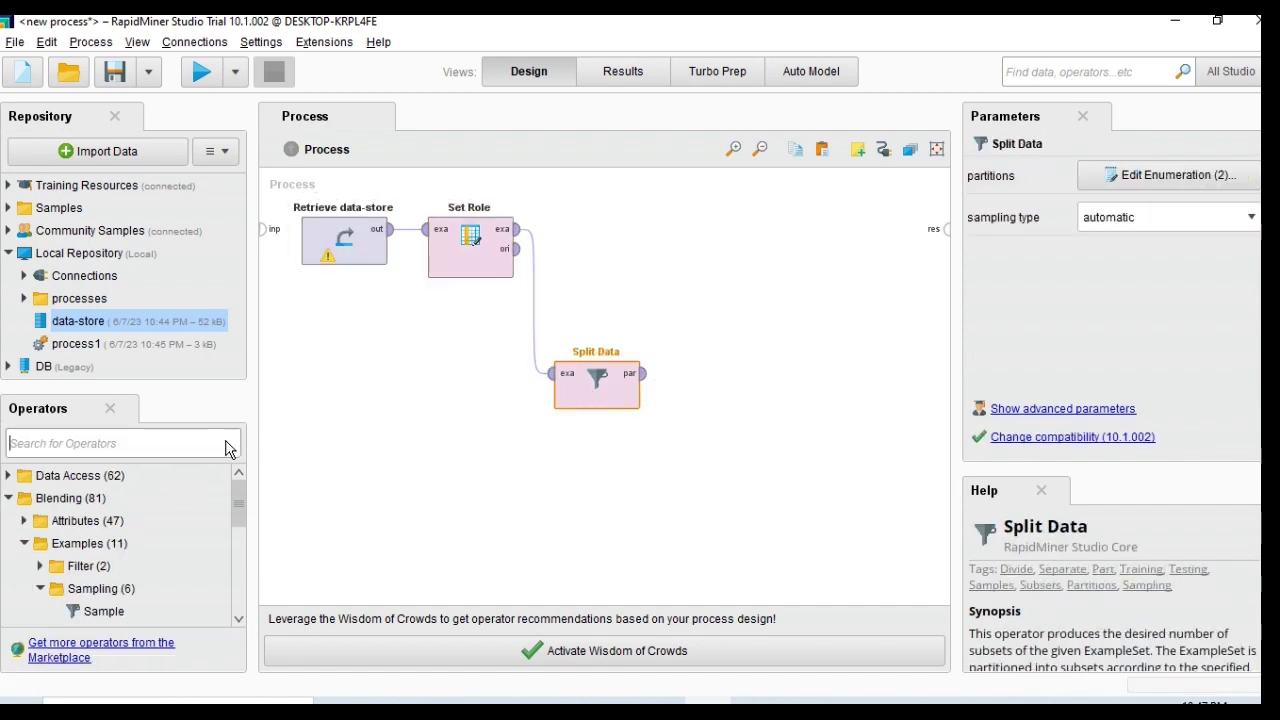
text(decidi)
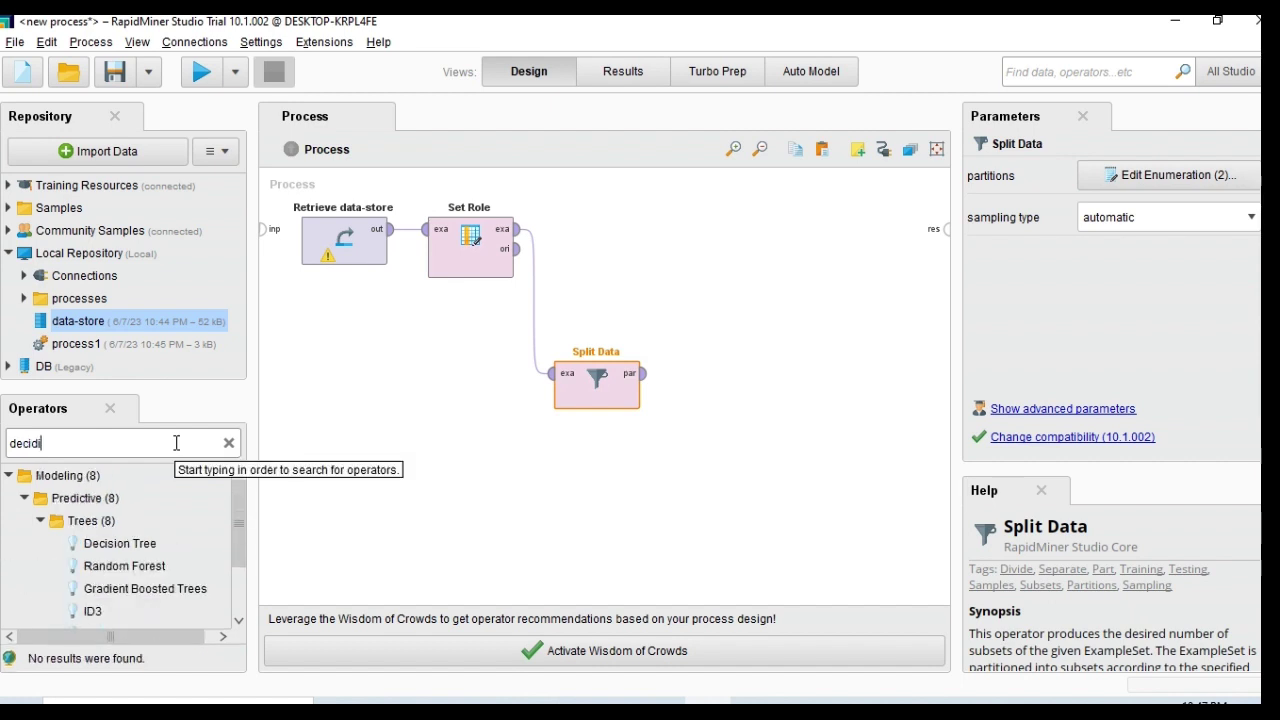
key(BackSpace)
text(sion)
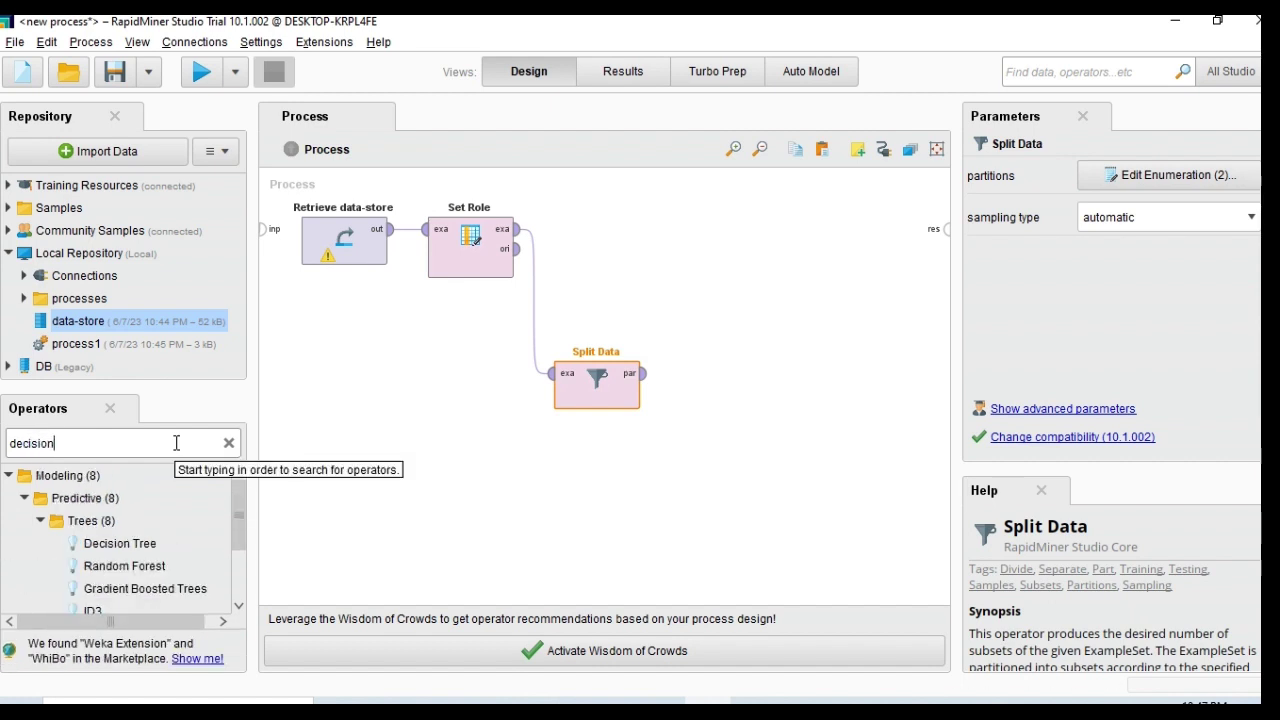
drag(135, 543, 720, 282)
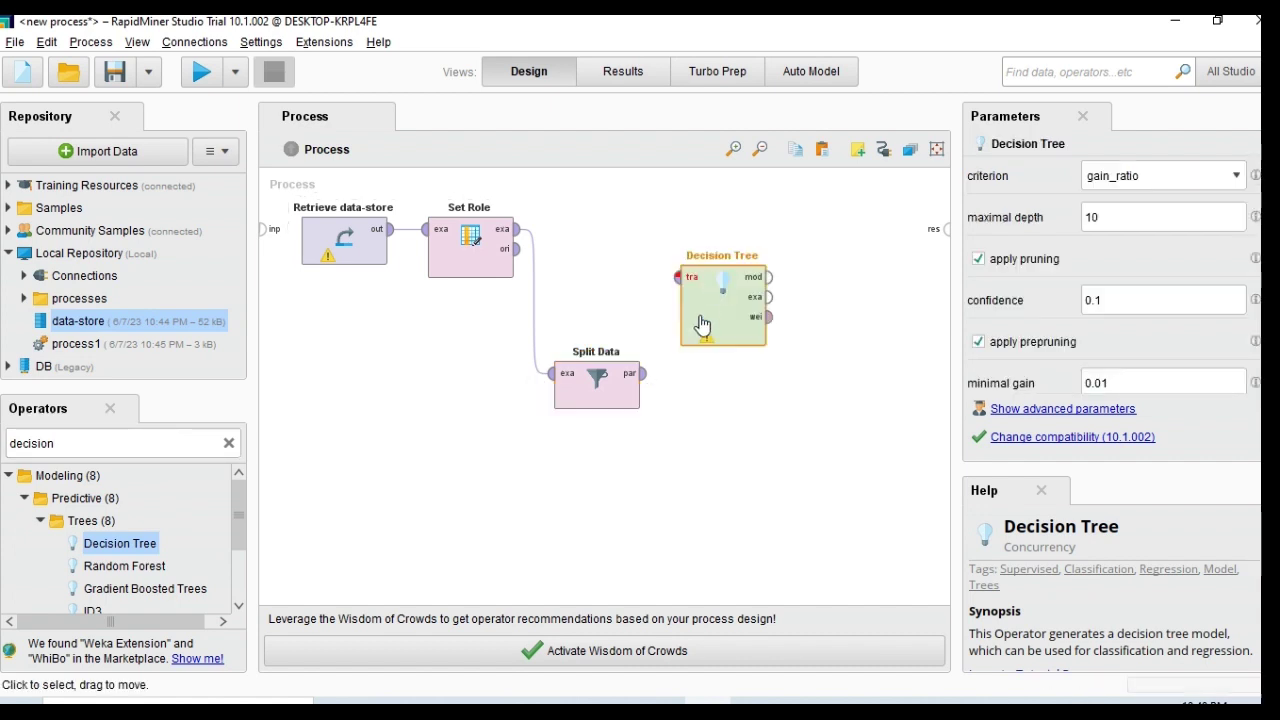
click(643, 373)
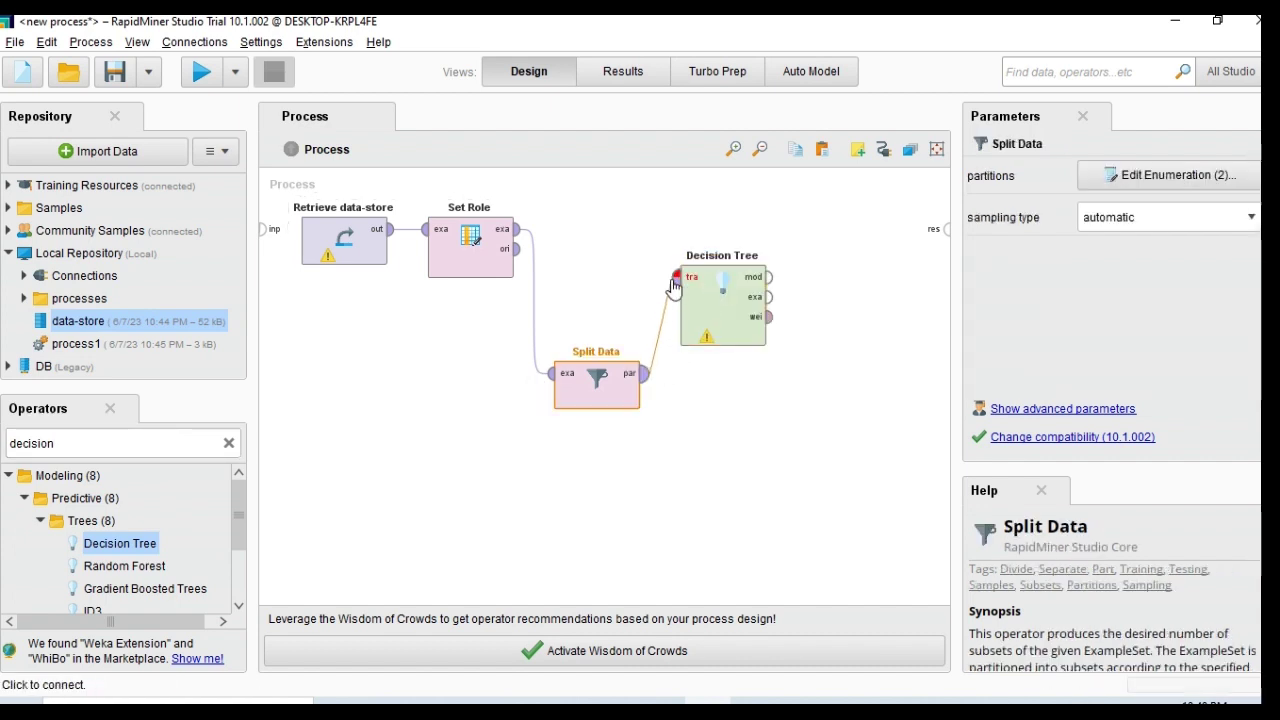
click(677, 279)
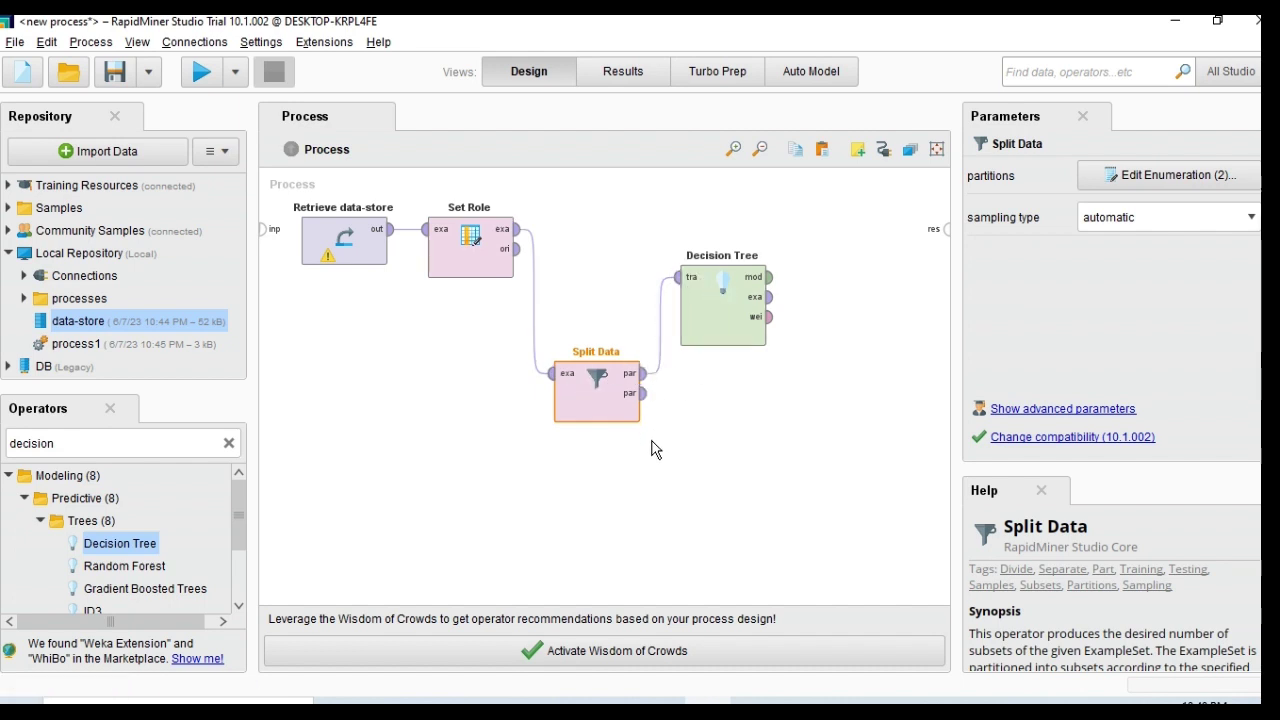
click(710, 288)
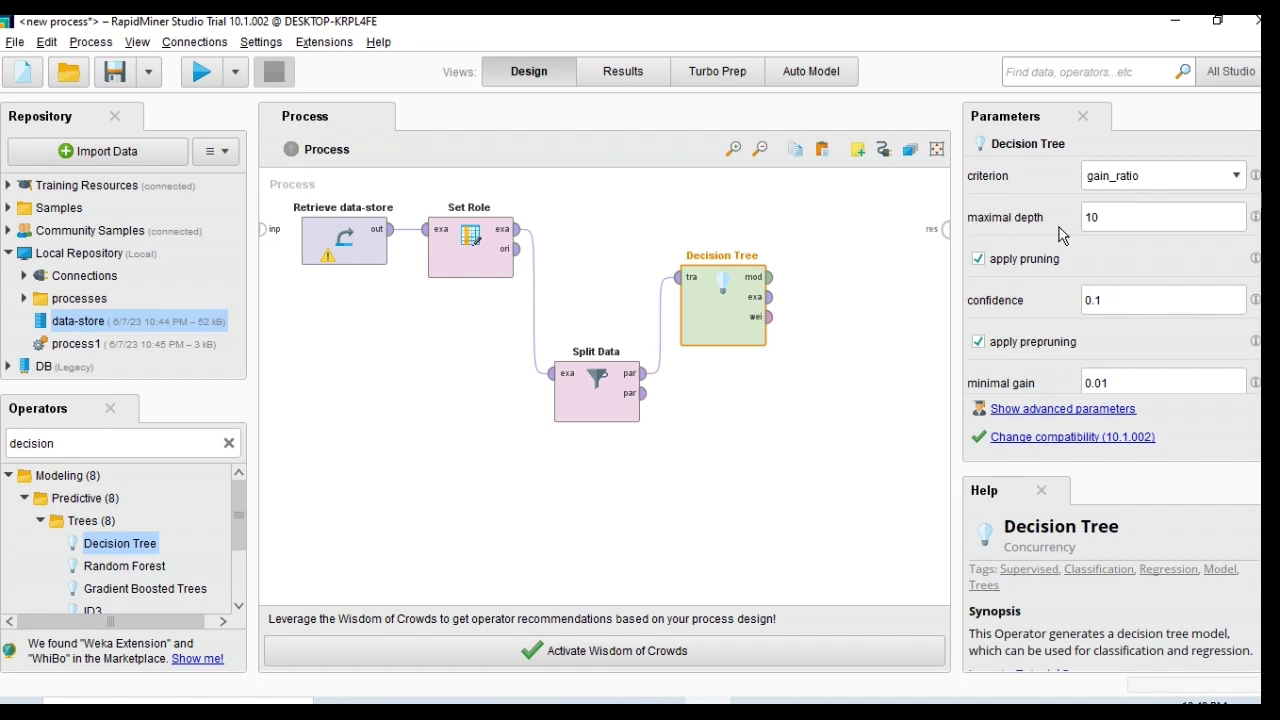
mouse_move(1122, 223)
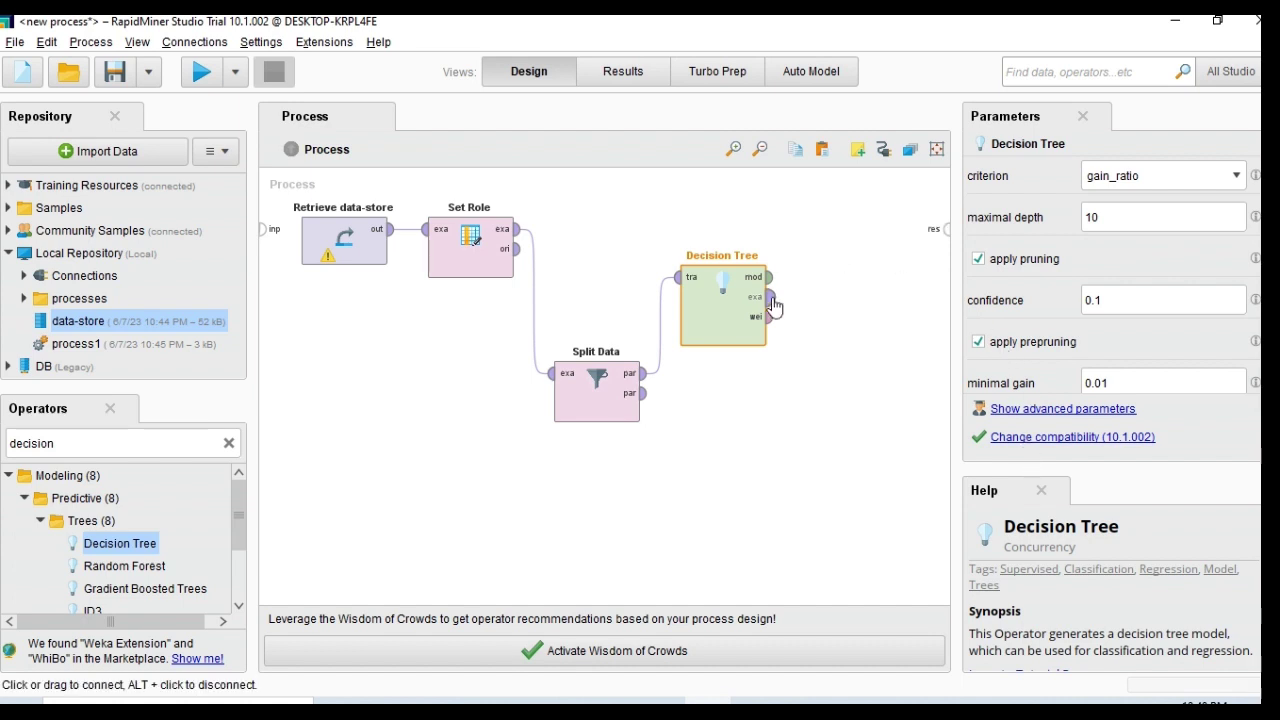
click(229, 443)
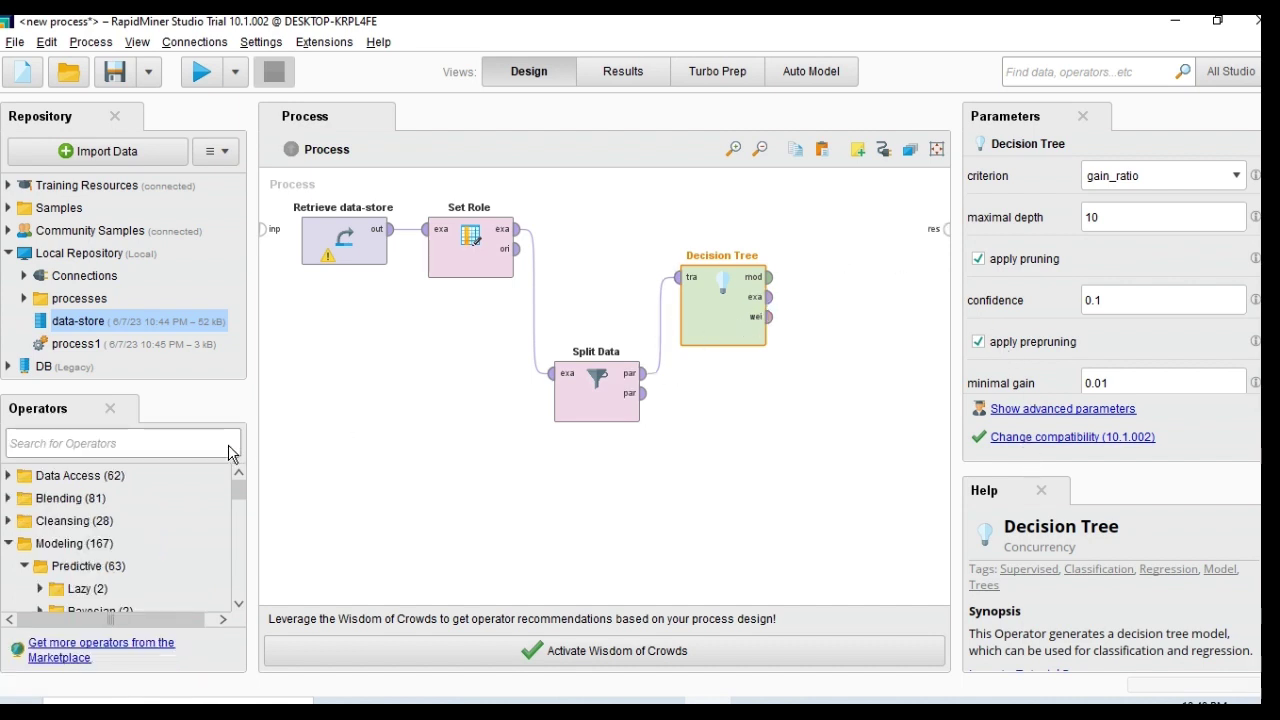
- Search for 'apply model' and place an Apply Model operator on the canvas
text(appy)
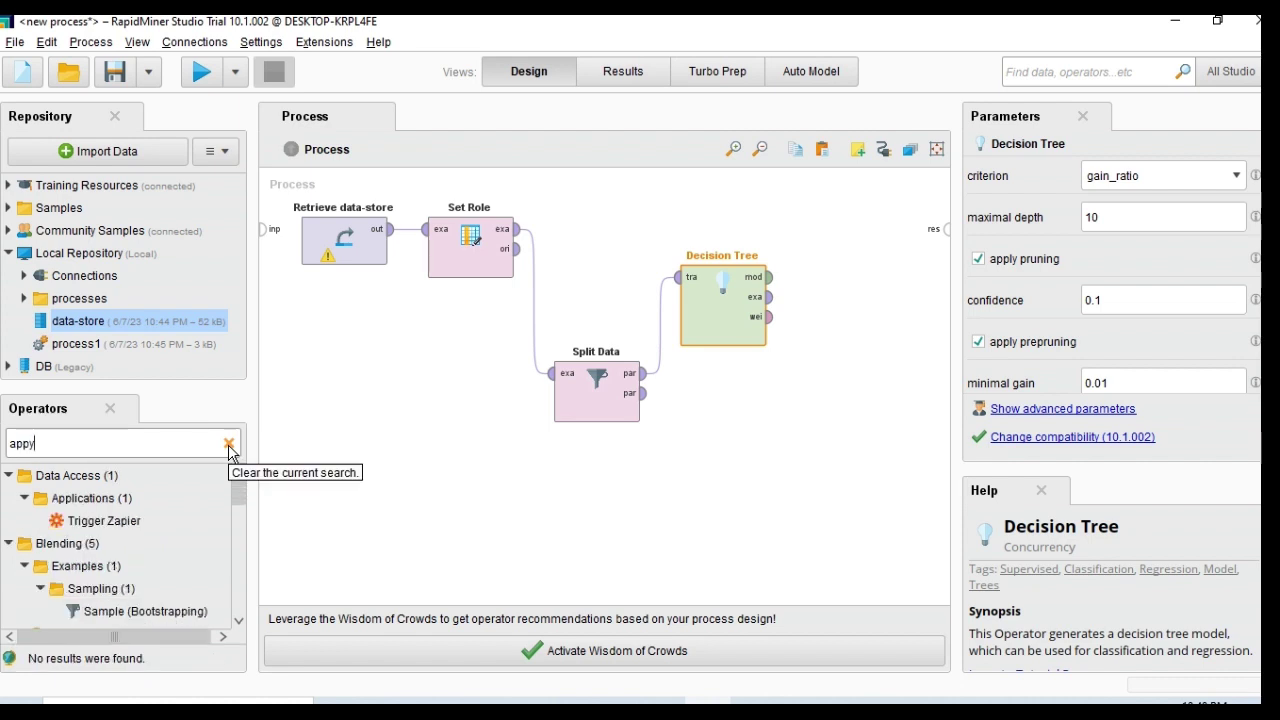
key(BackSpace)
text(ly mo)
drag(92, 589, 846, 407)
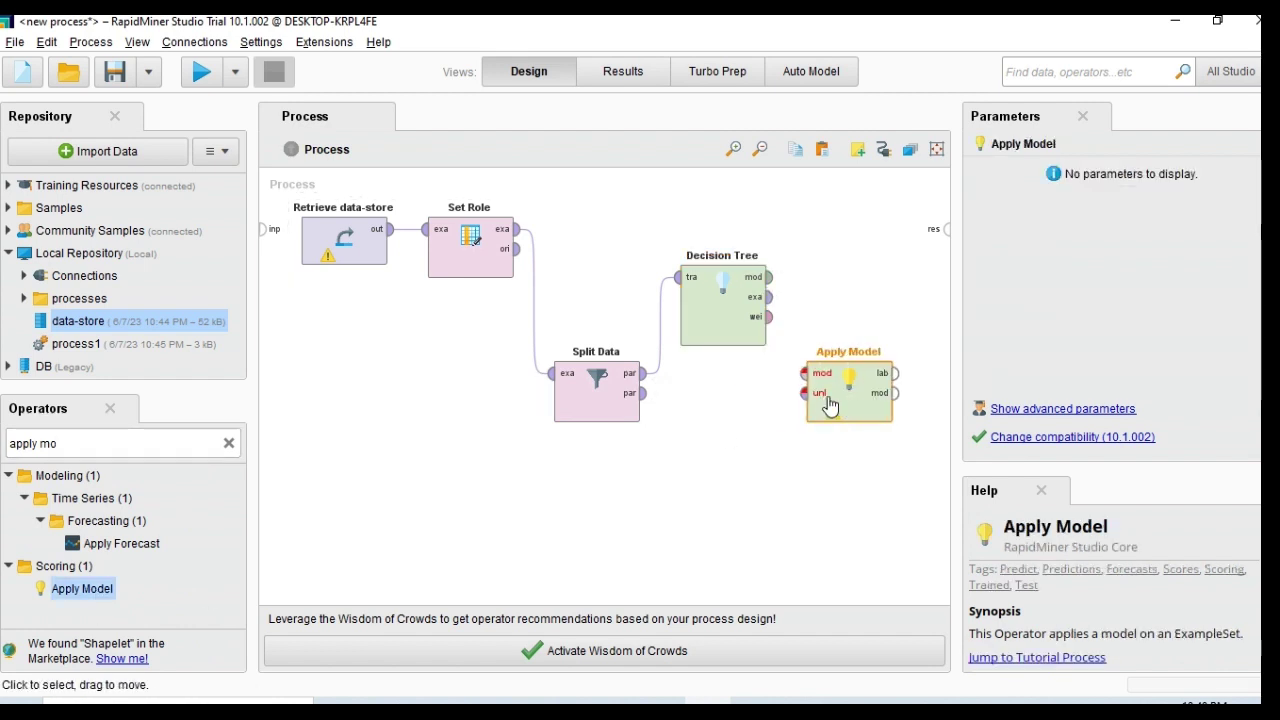
- Feed Decision Tree's model and Split Data's second partition into Apply Model
click(771, 282)
click(802, 375)
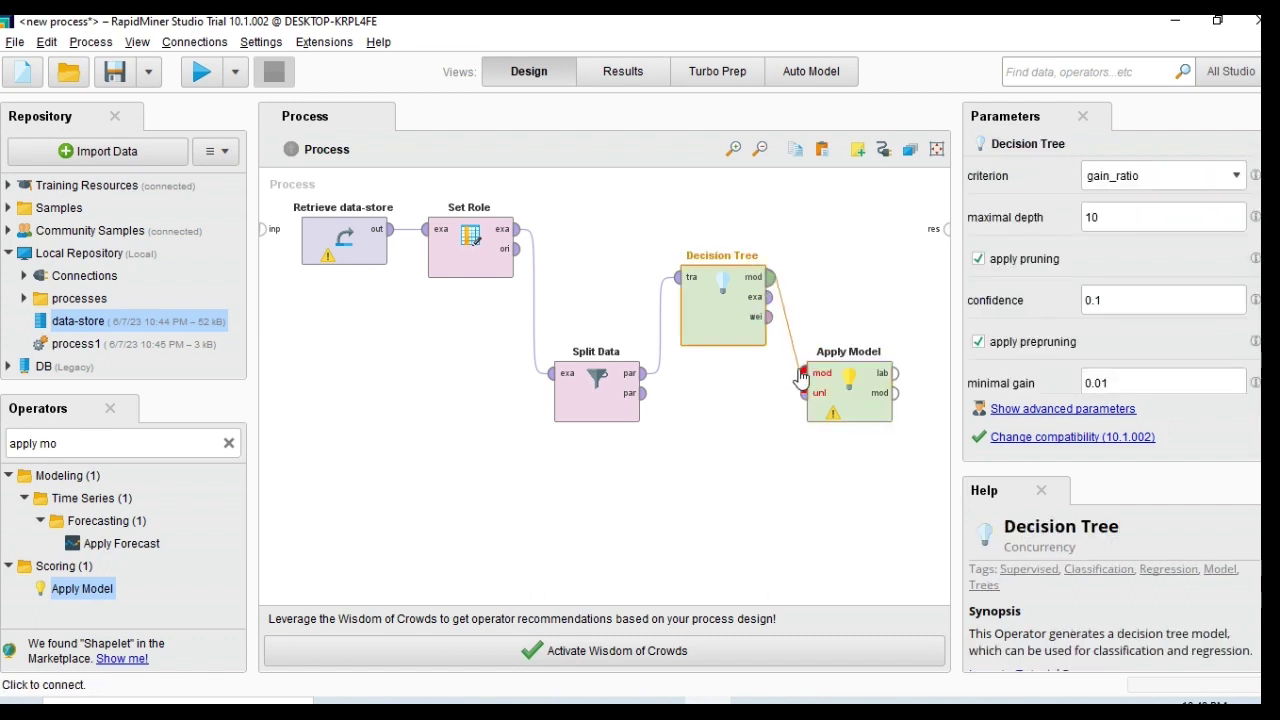
click(645, 394)
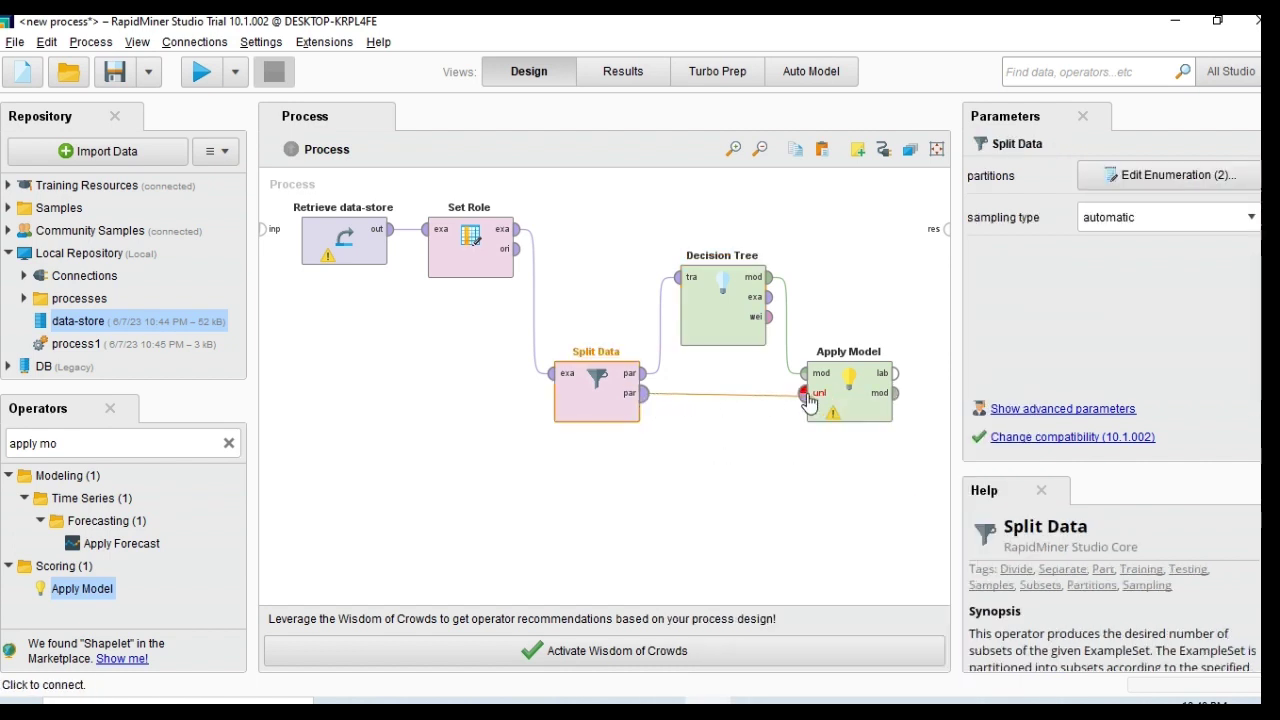
click(806, 396)
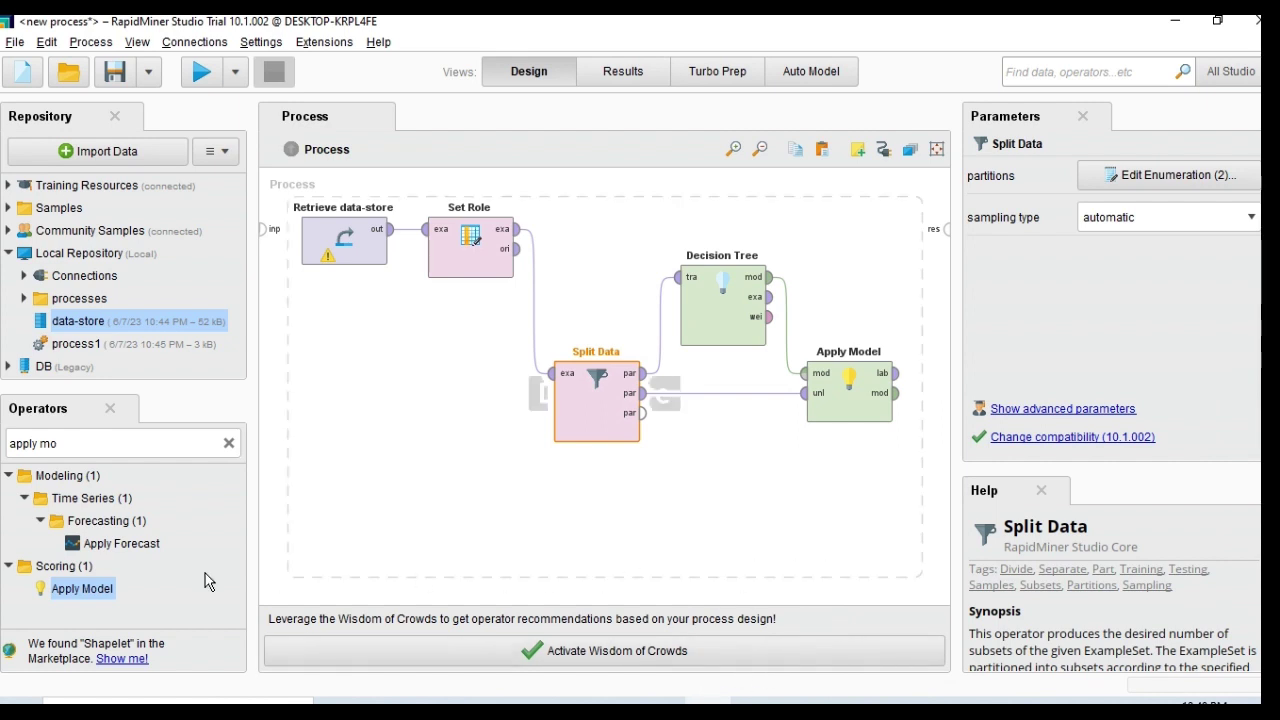
click(232, 446)
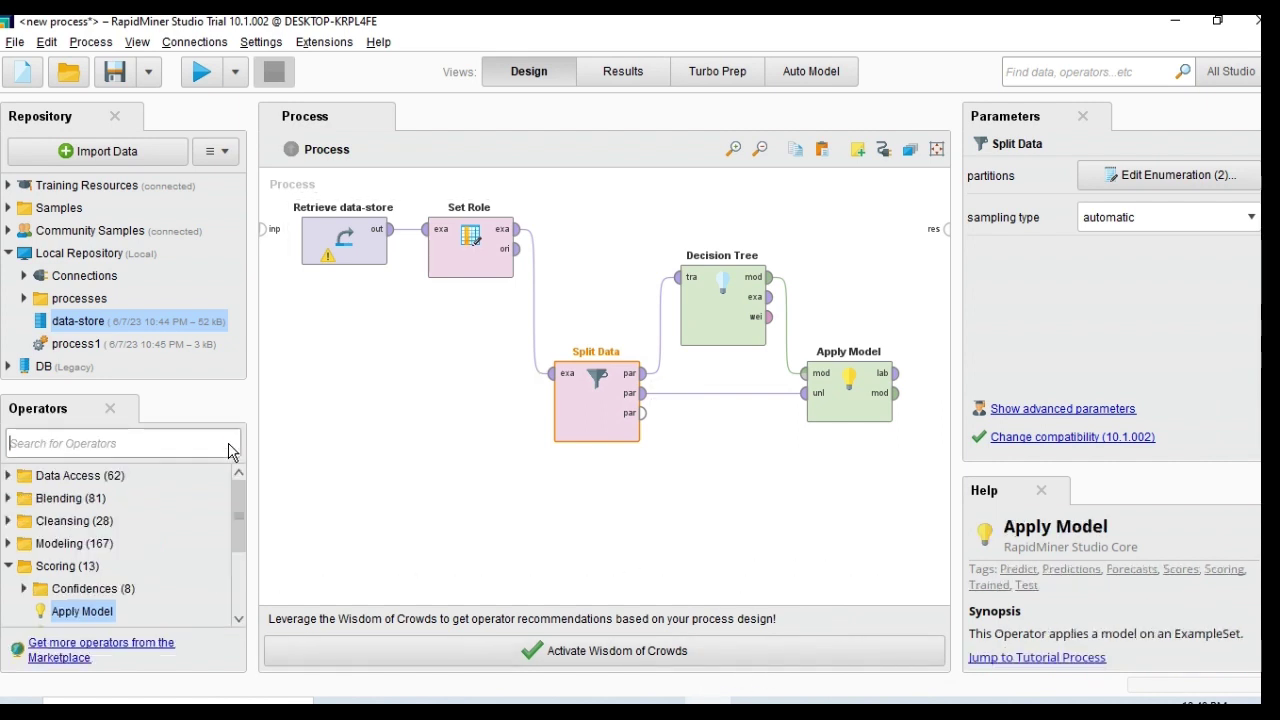
- Search 'performance' and drop a Performance (Classification) operator into the process
text(perfor)
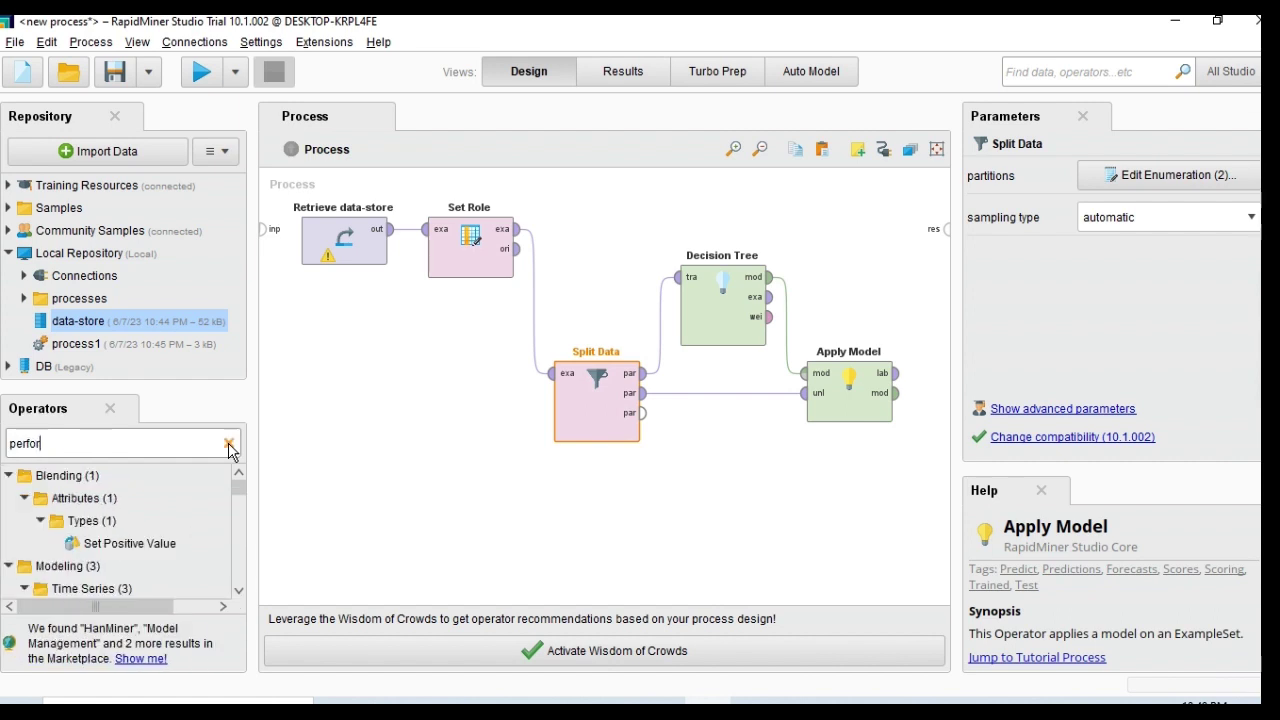
text(mance)
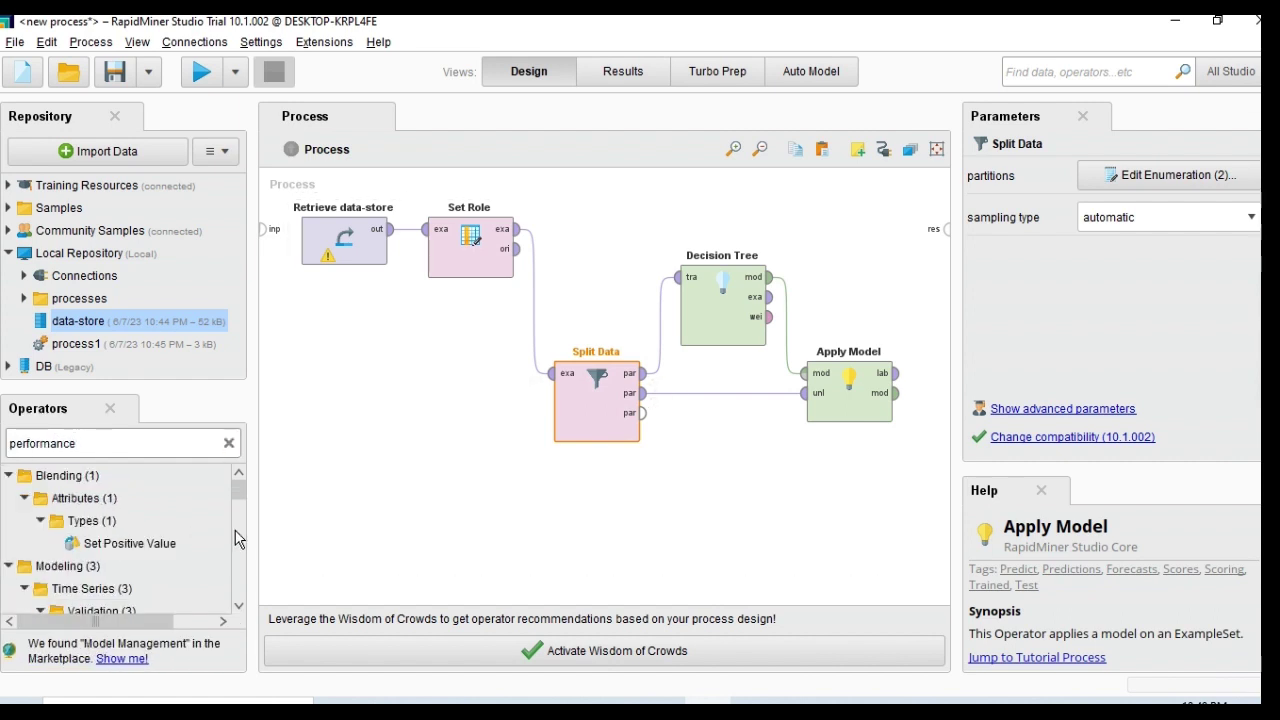
click(238, 605)
click(238, 605)
click(238, 606)
click(238, 606)
click(238, 606)
scroll(239, 514, down, 2)
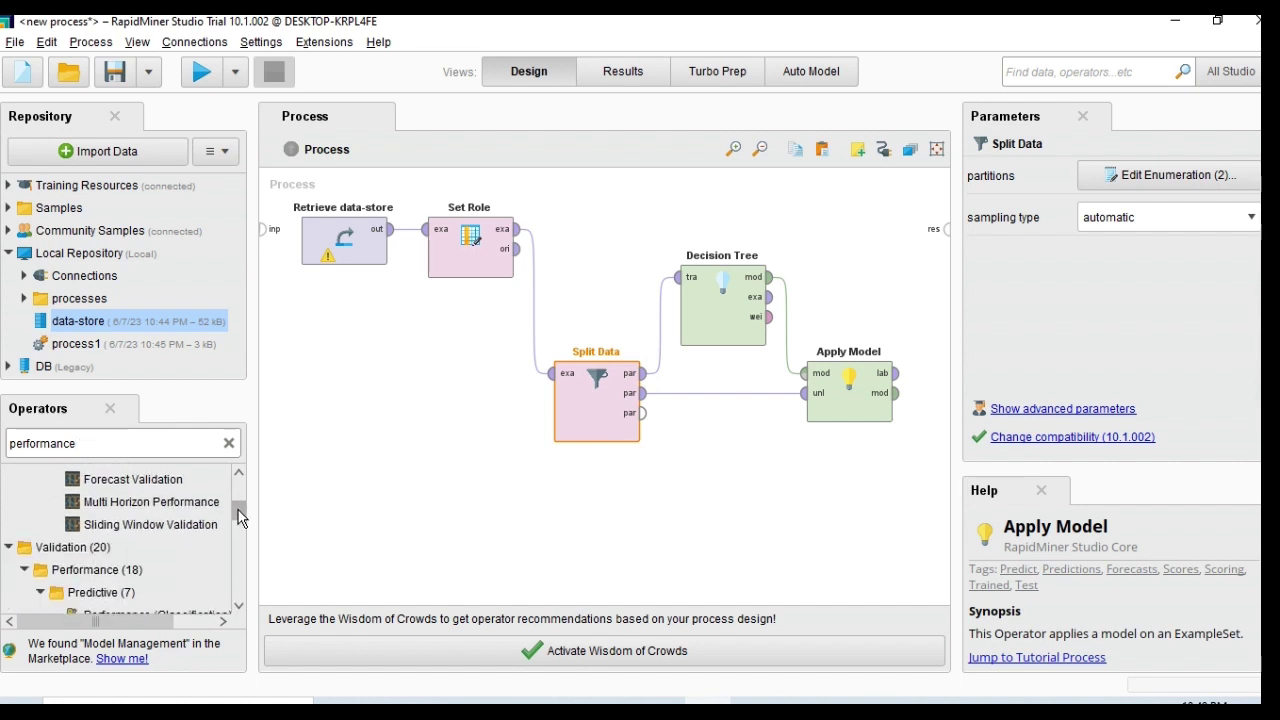
click(210, 580)
drag(210, 580, 880, 290)
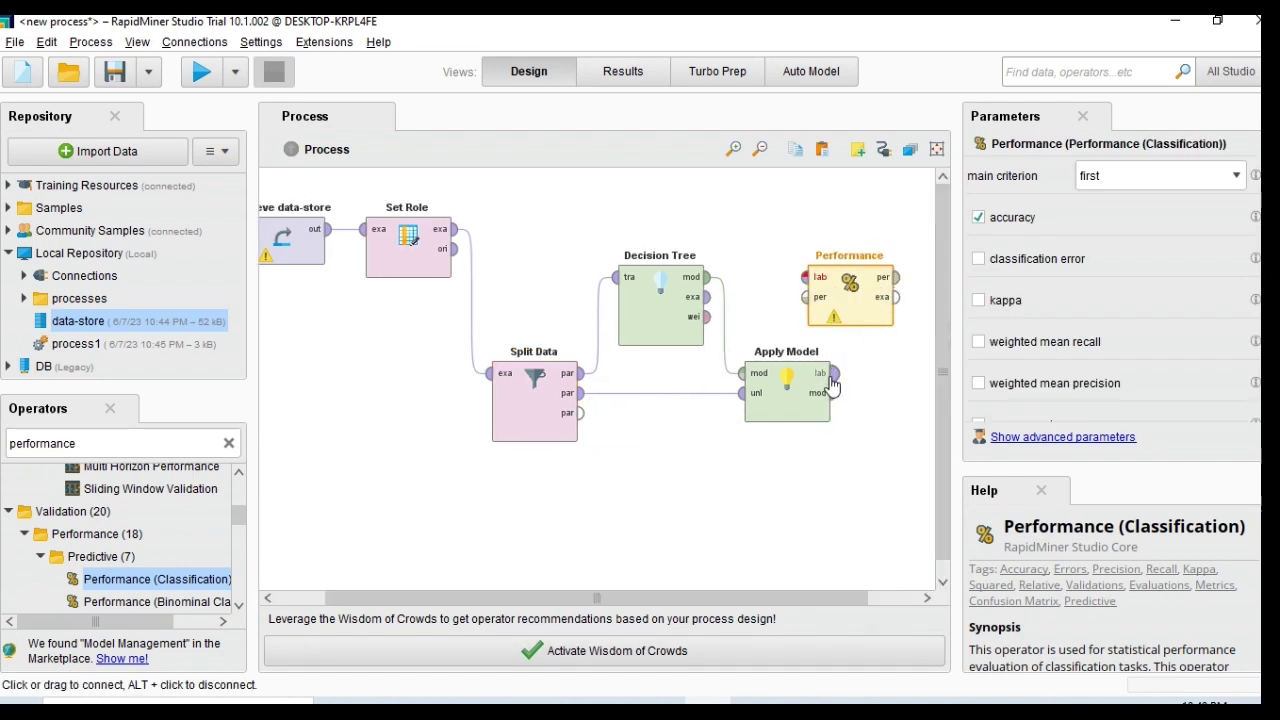
- Wire Apply Model's labelled data into Performance, and route model and performance outputs to results
click(787, 383)
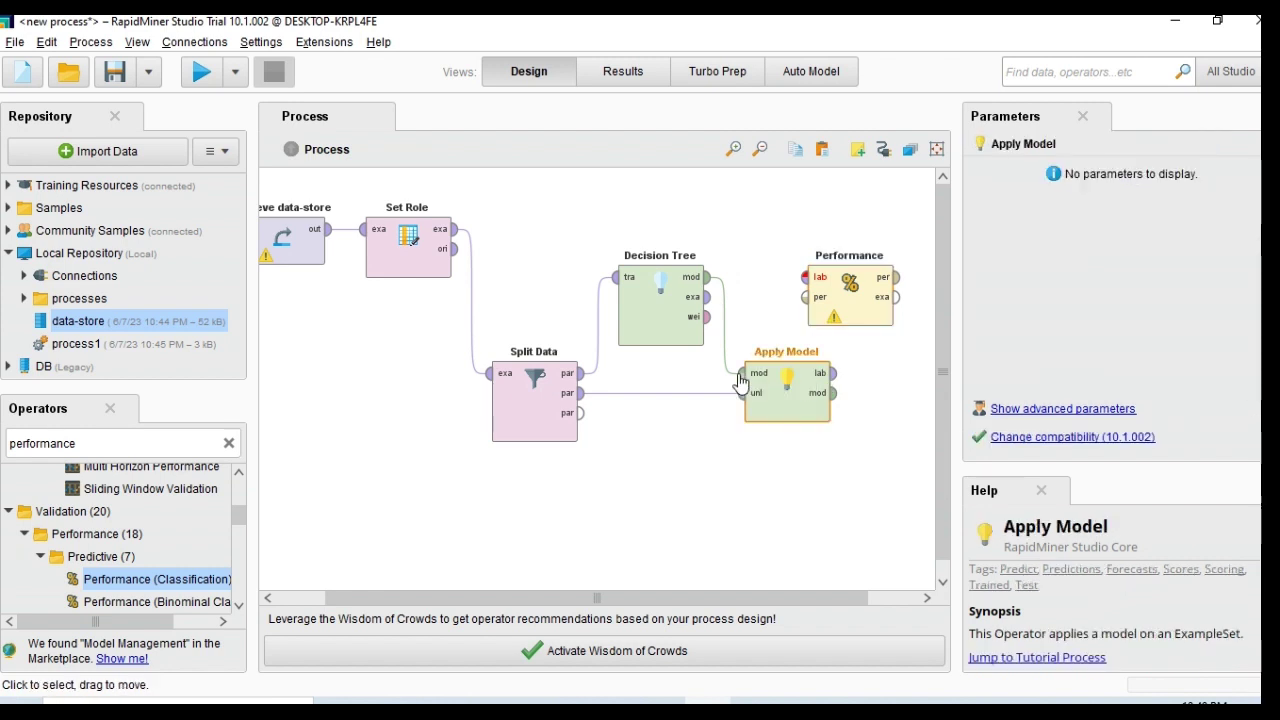
click(833, 373)
click(803, 278)
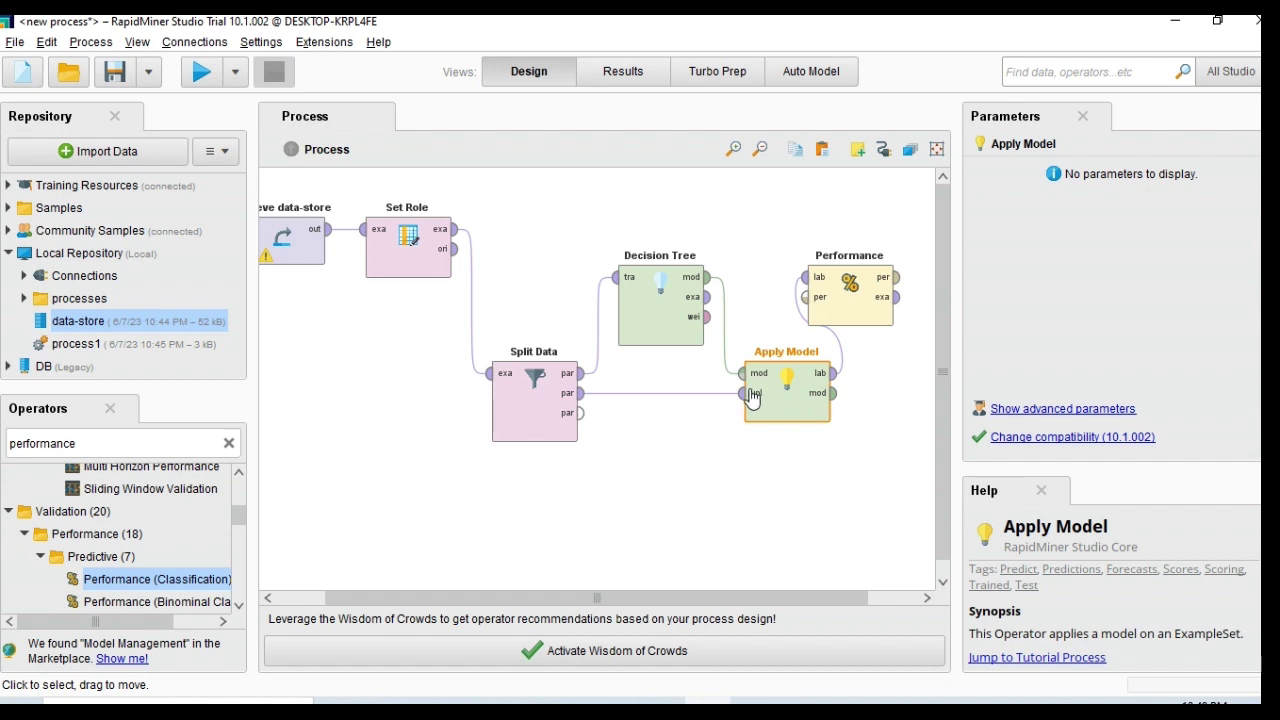
drag(760, 598, 871, 590)
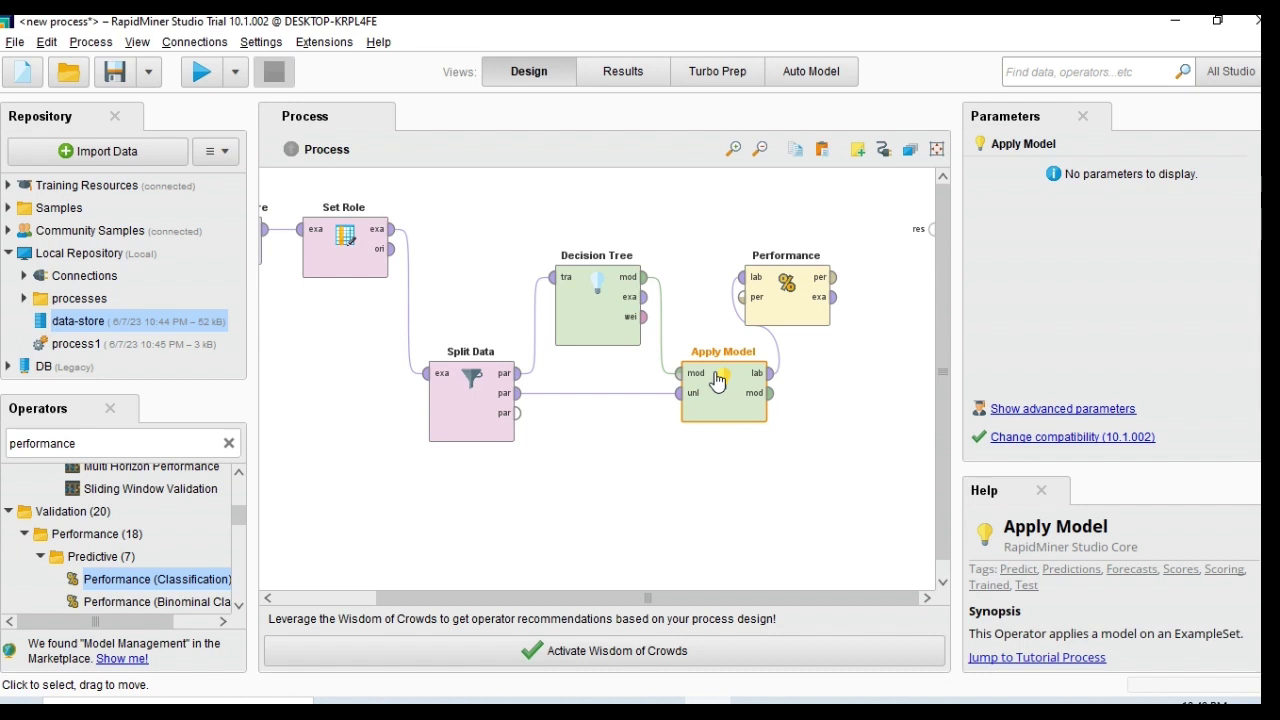
click(770, 393)
click(931, 229)
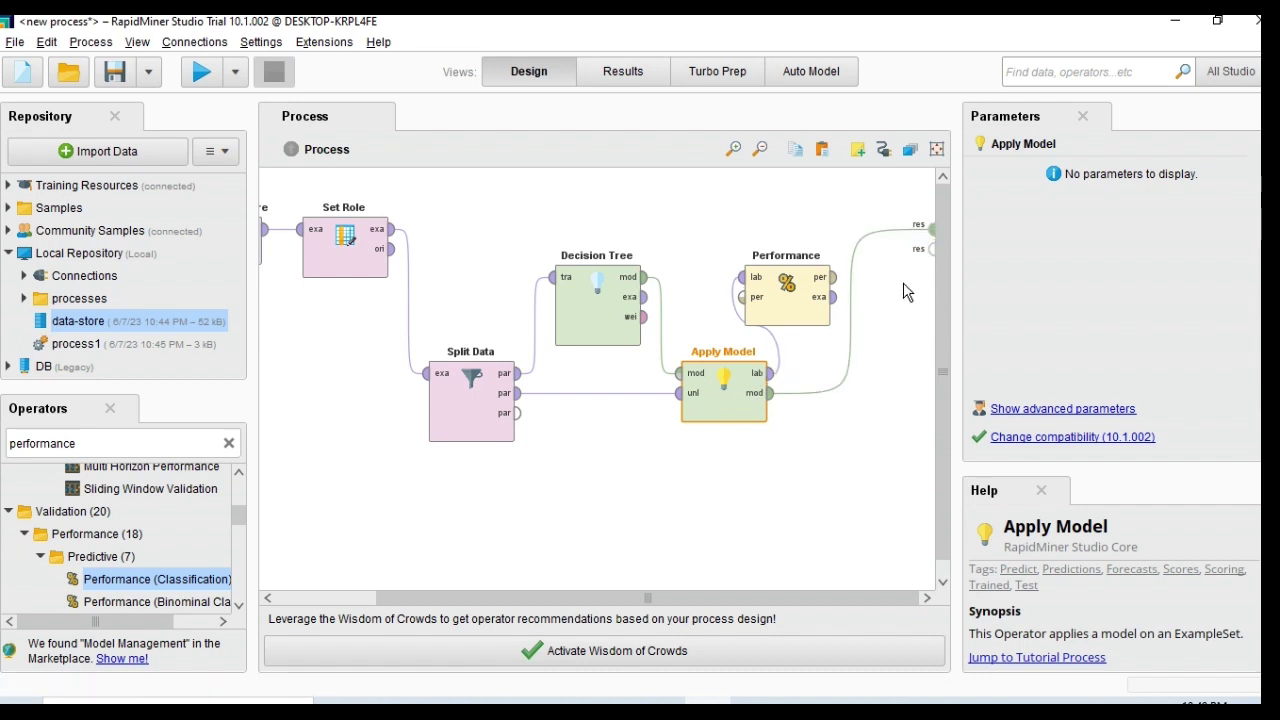
click(835, 279)
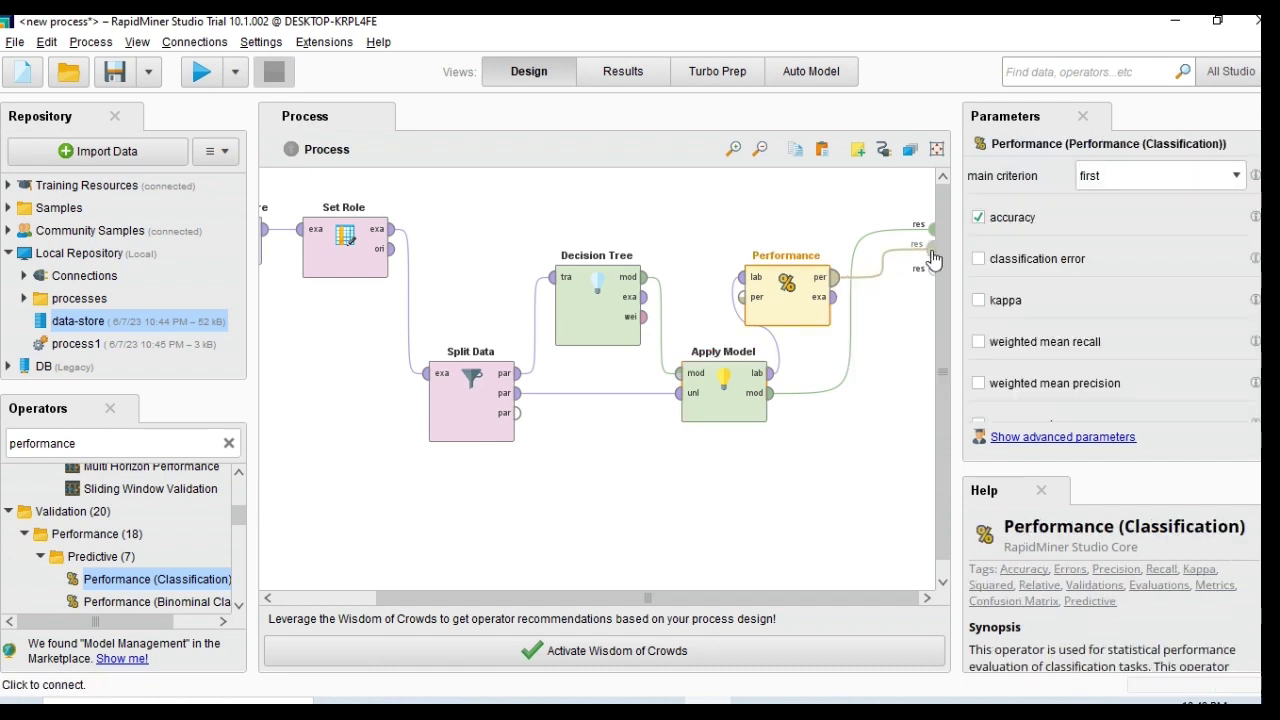
click(930, 248)
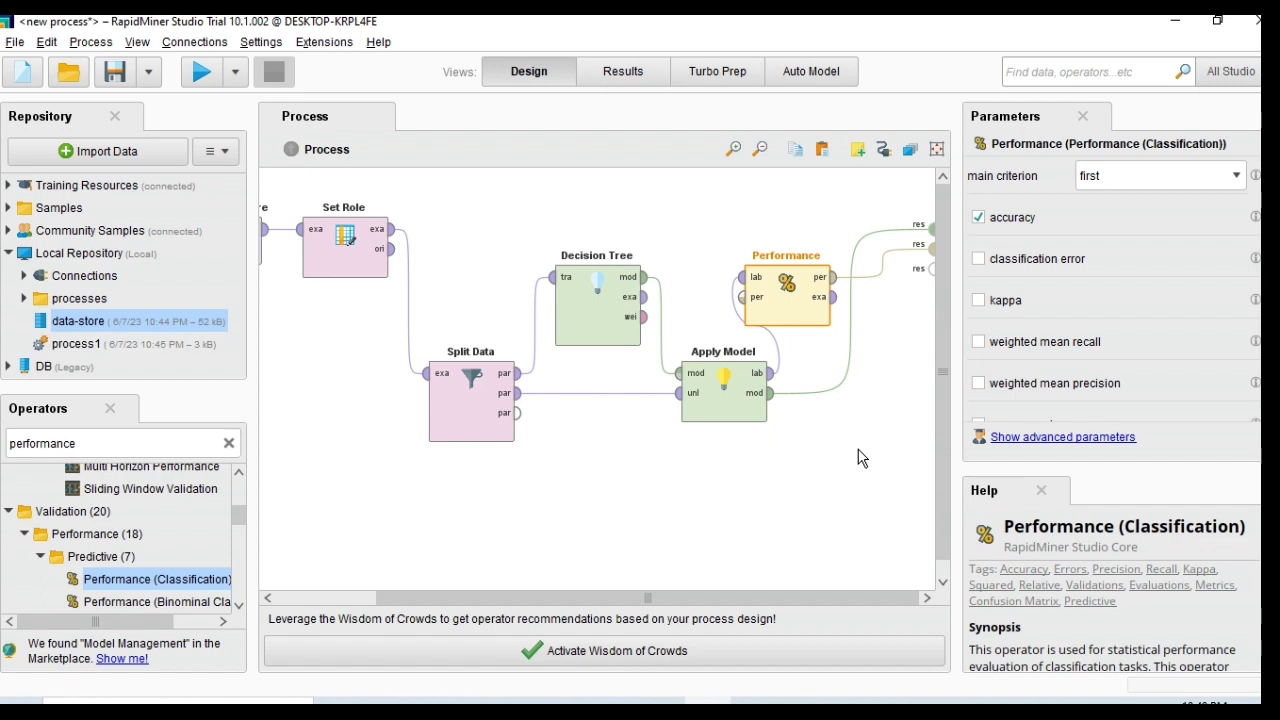
- Run the process to get the PerformanceVector showing 71.43% accuracy
click(201, 71)
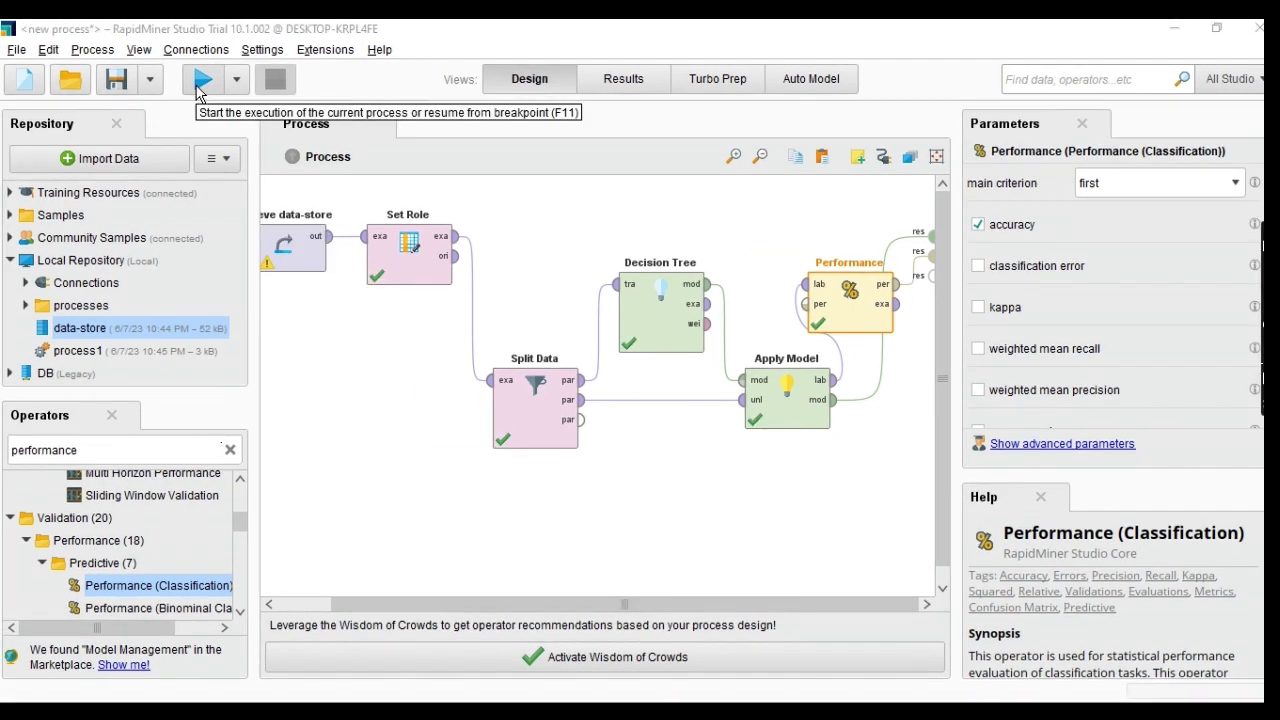
click(207, 88)
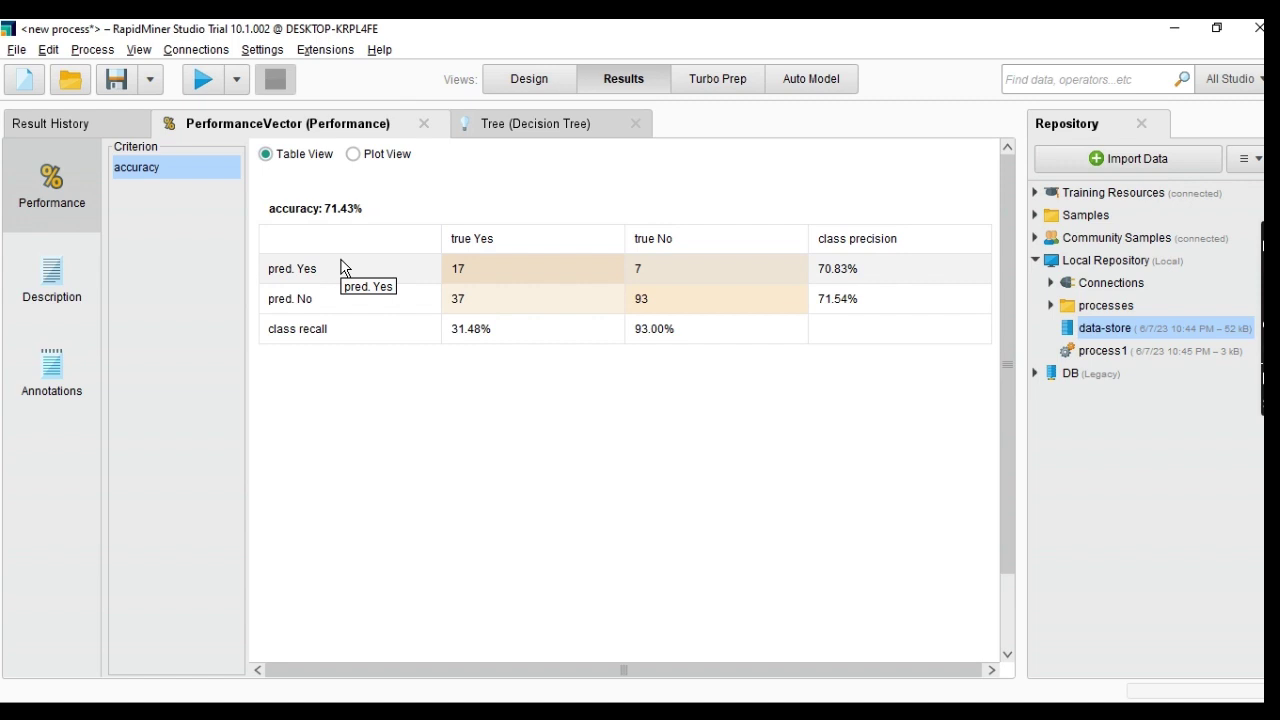
- Open the Decision Tree graph and pan across the Glucose root, BMI, Age and BloodPressure branches
click(515, 124)
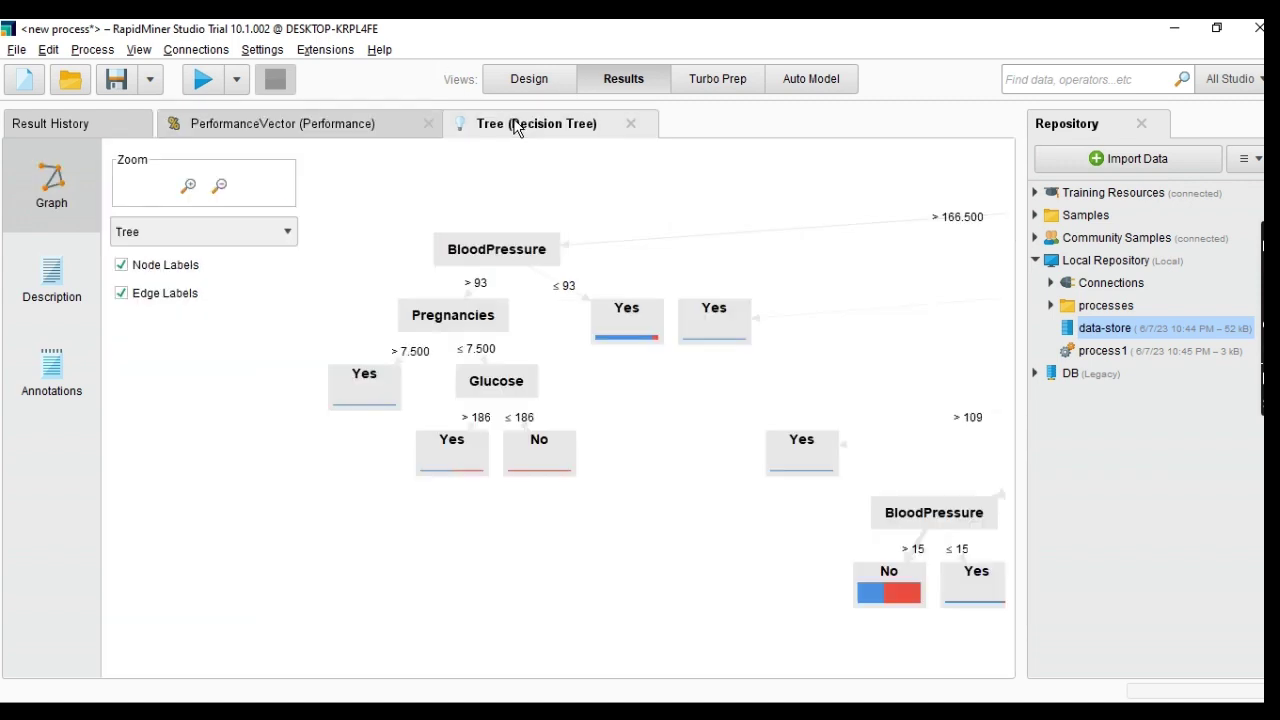
drag(663, 597, 366, 563)
drag(779, 516, 463, 514)
drag(797, 471, 686, 488)
drag(781, 485, 577, 387)
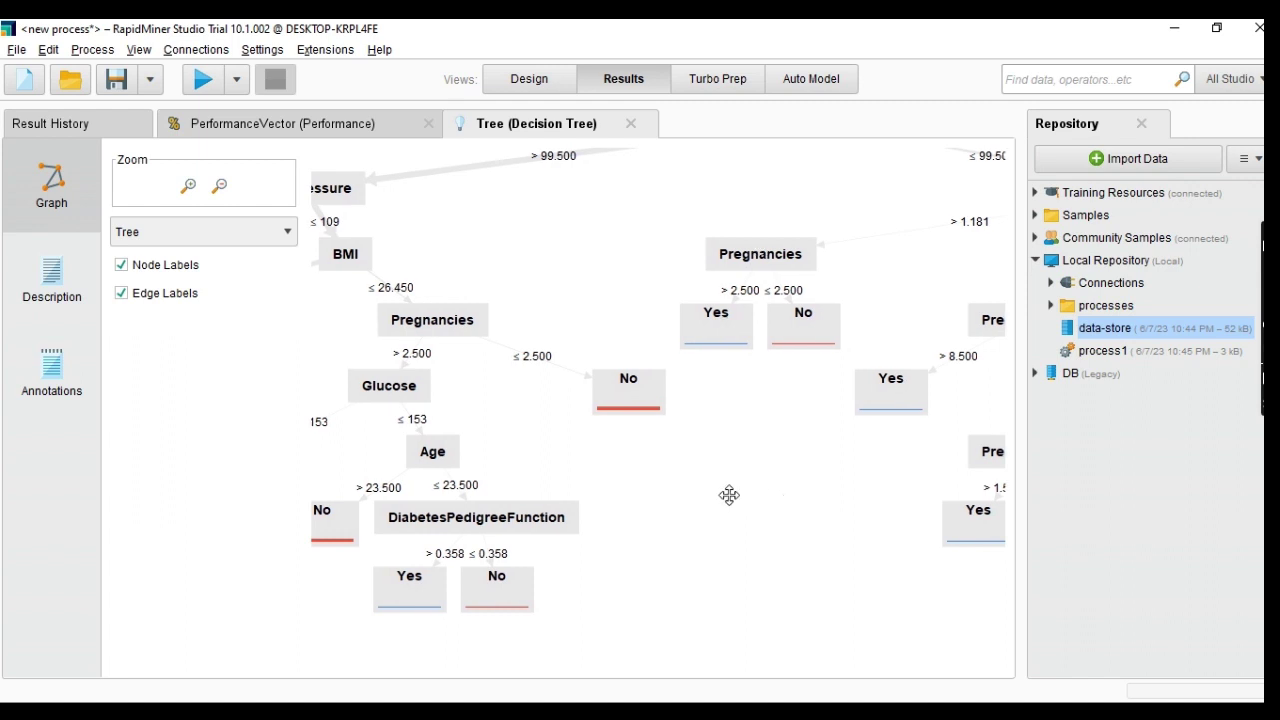
- Pan through the DiabetesPedigreeFunction, Pregnancies, SkinThickness and Insulin subtrees, then return to Design view
drag(729, 494, 526, 489)
drag(960, 540, 711, 625)
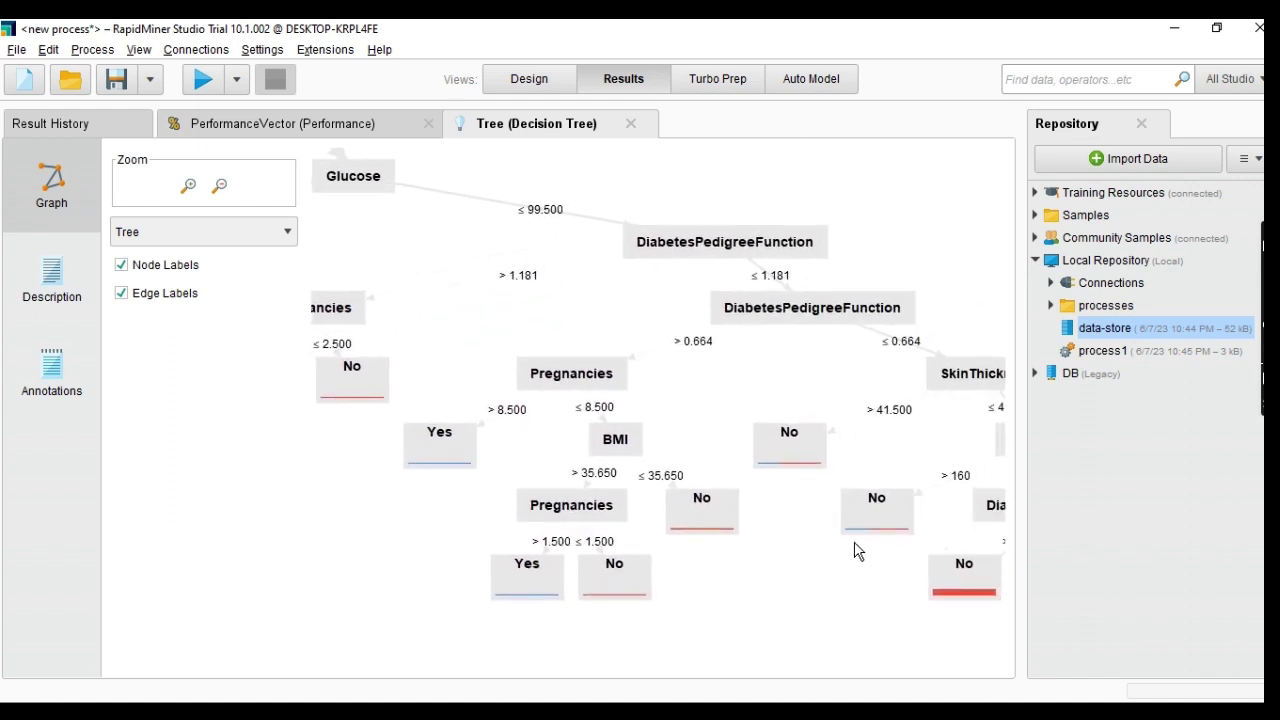
drag(894, 471, 801, 544)
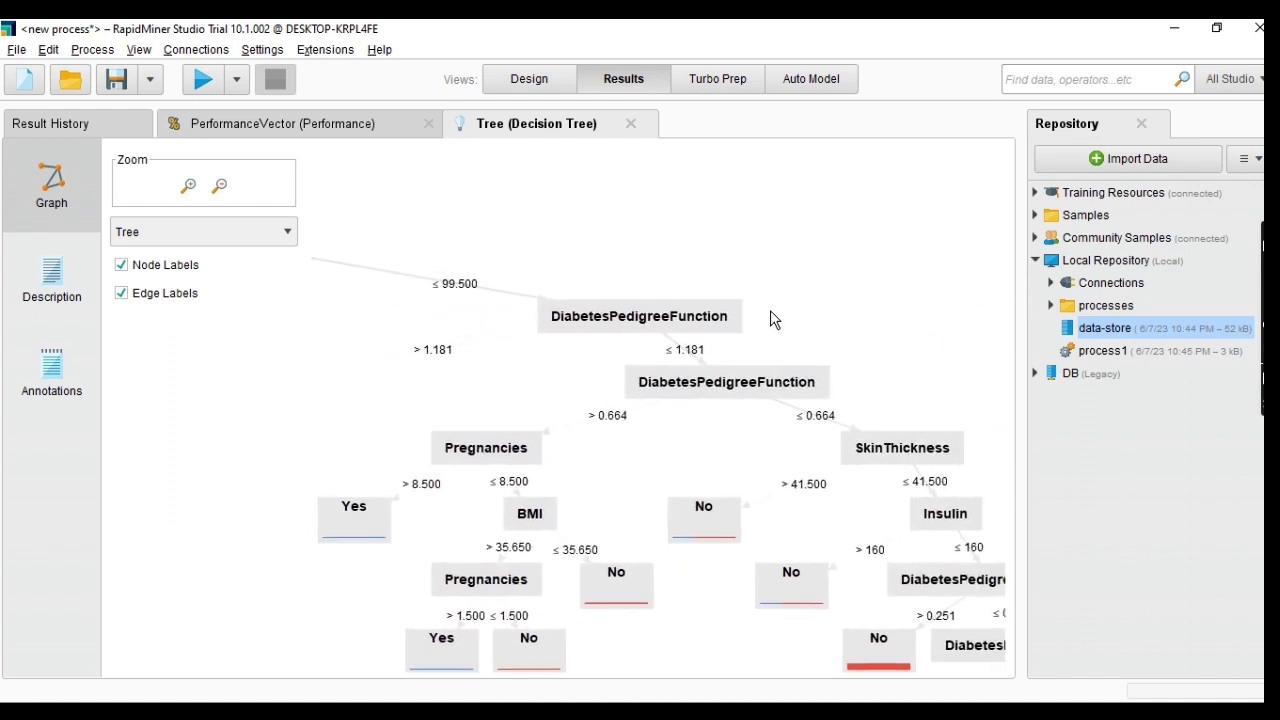
drag(612, 205, 803, 281)
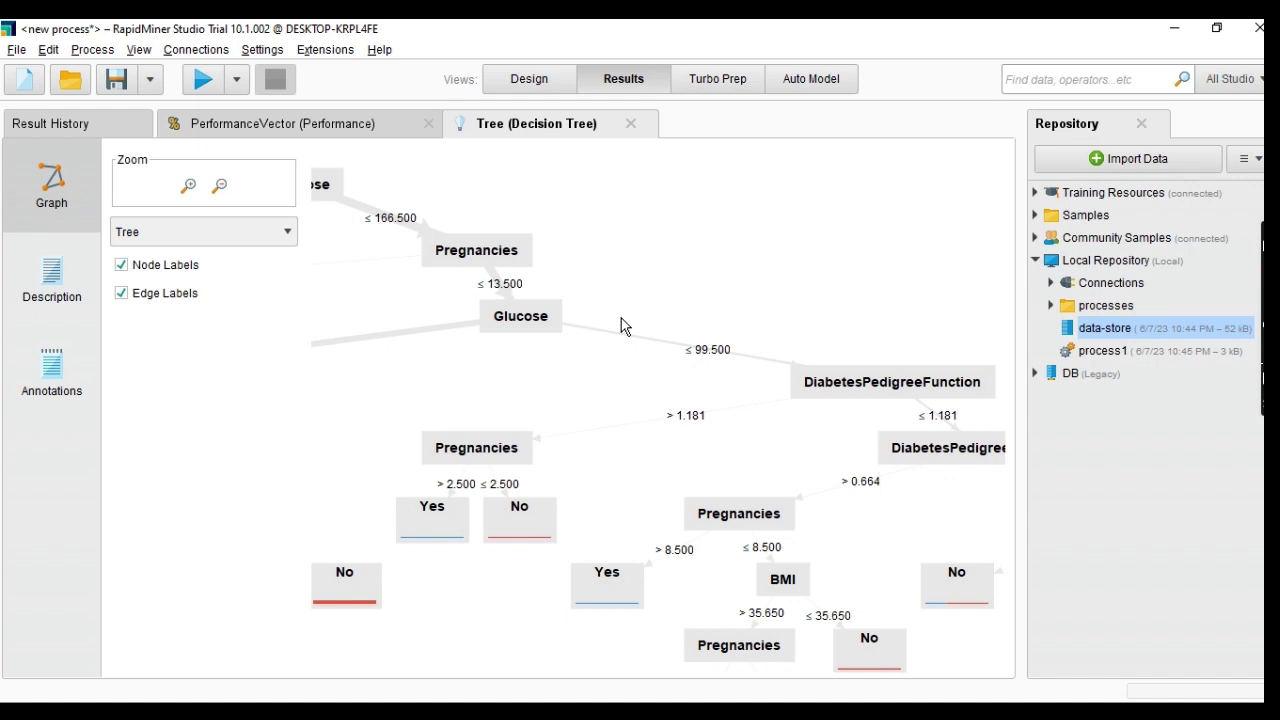
click(529, 78)
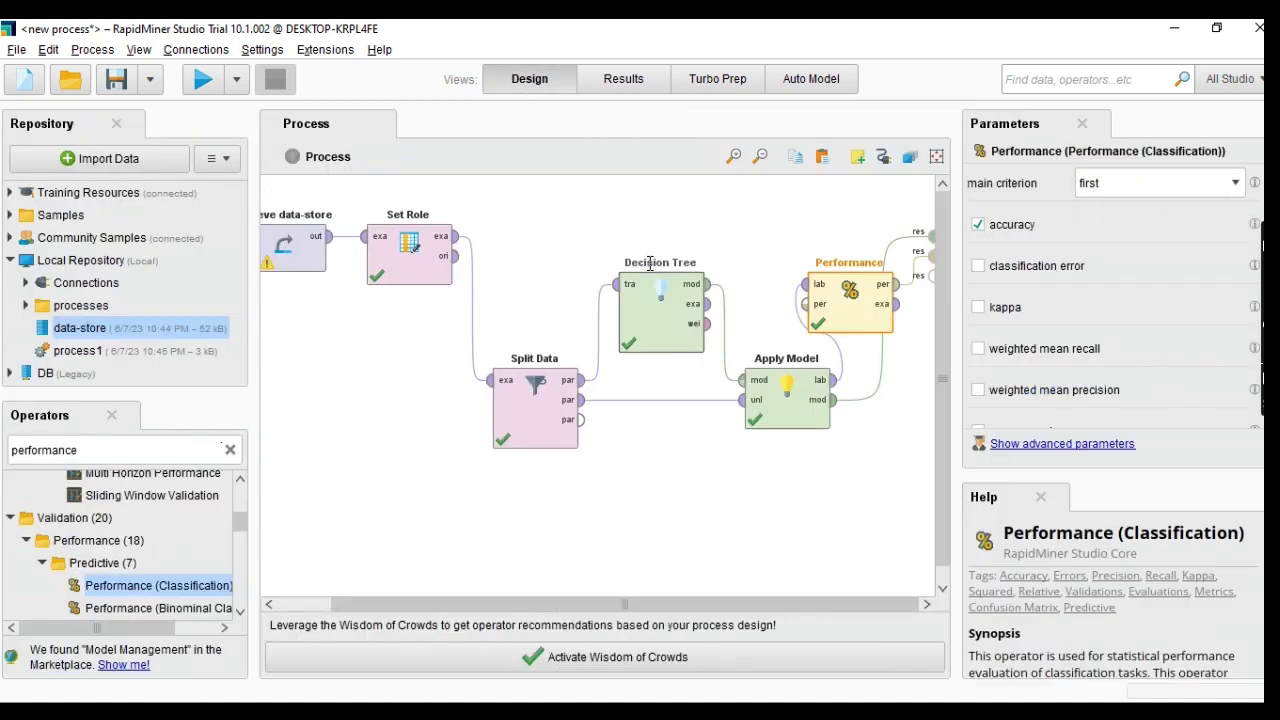